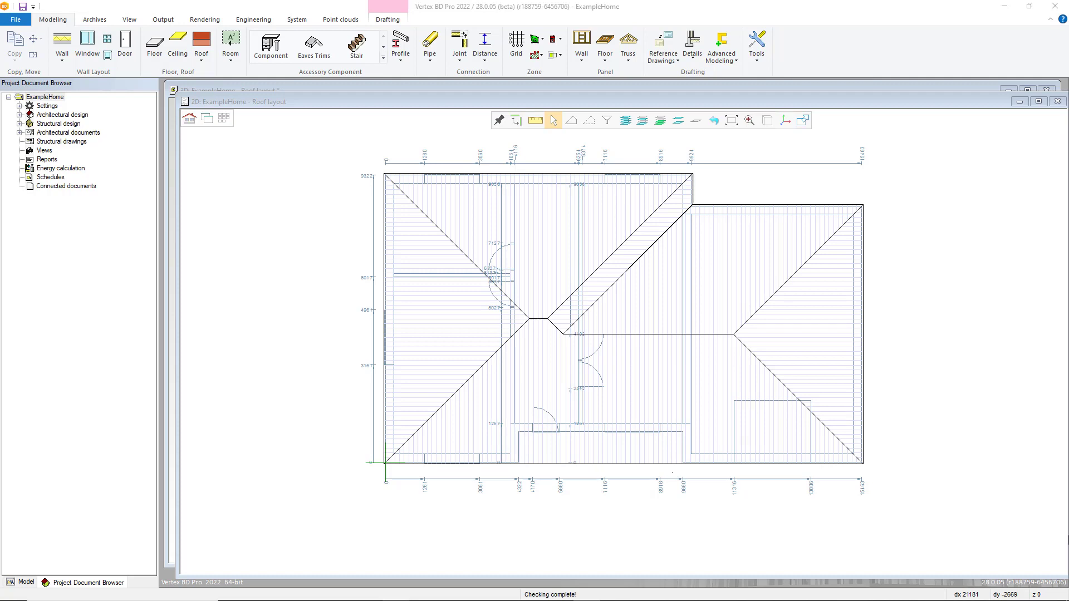
Start a truss layout from the roof plan, bringing up Truss Parameters with thickness 89 and spacing 900
{"action": "left_click", "coordinate": [628, 50]}
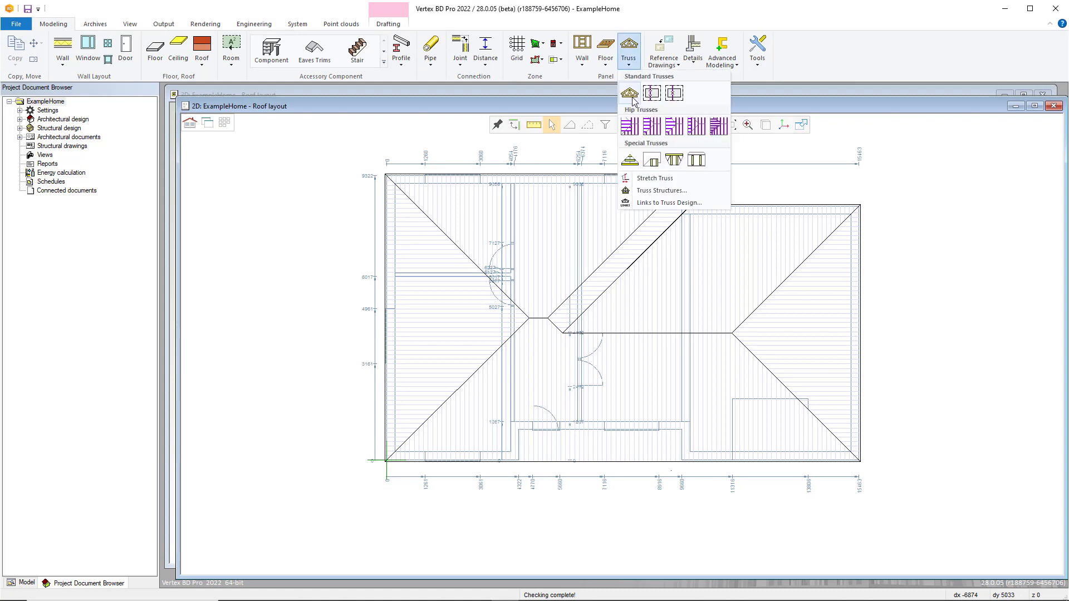
{"action": "left_click", "coordinate": [754, 185]}
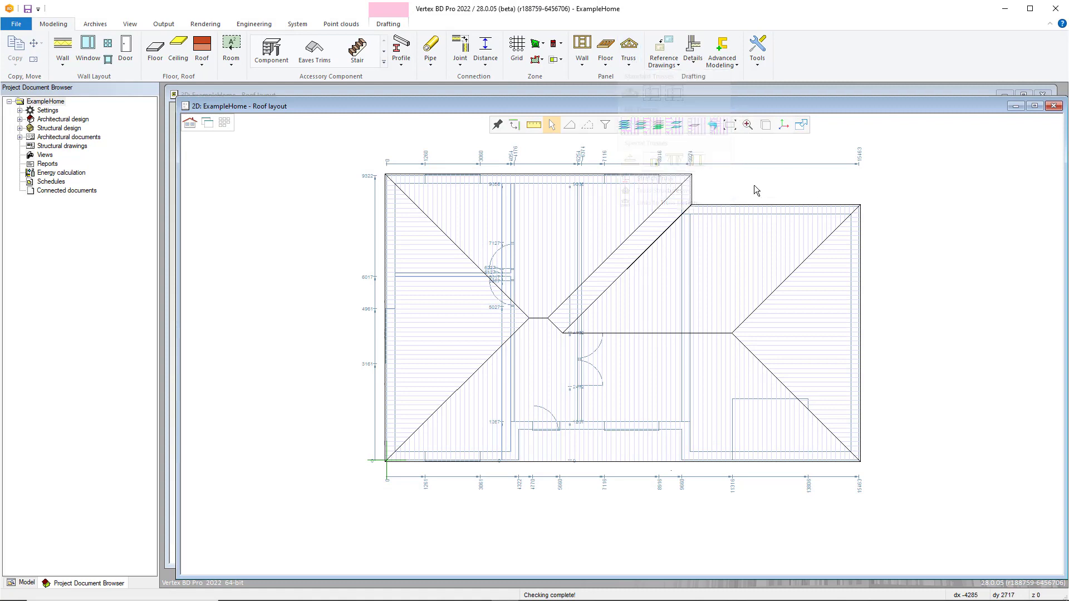
{"action": "right_click", "coordinate": [753, 185]}
{"action": "left_click", "coordinate": [779, 380]}
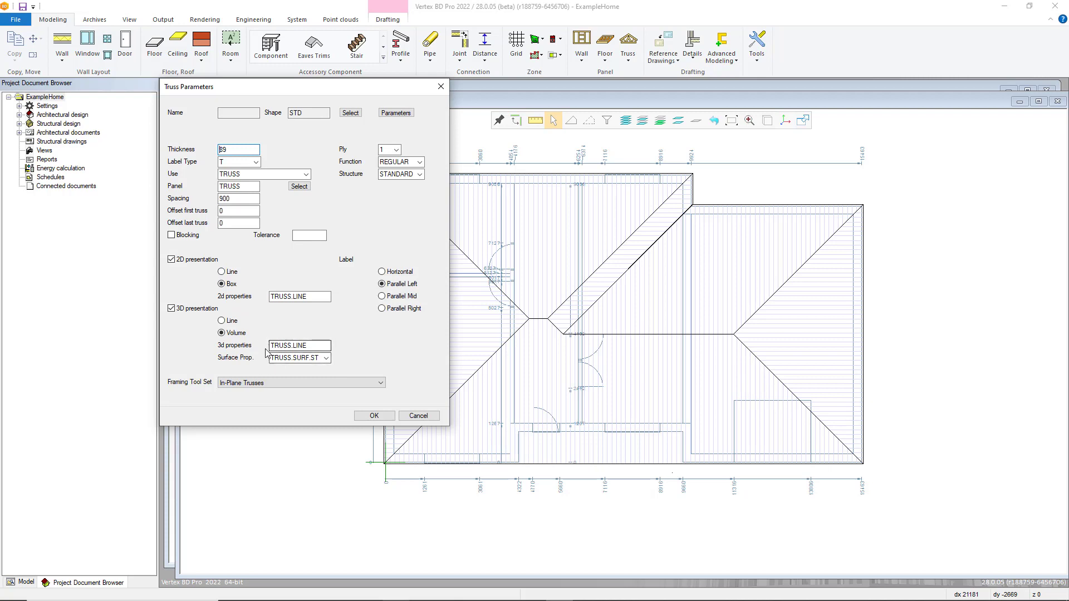
Accept the truss parameters and select all six roof slopes, including hips and valley strip, as above slopes
{"action": "left_click", "coordinate": [365, 416]}
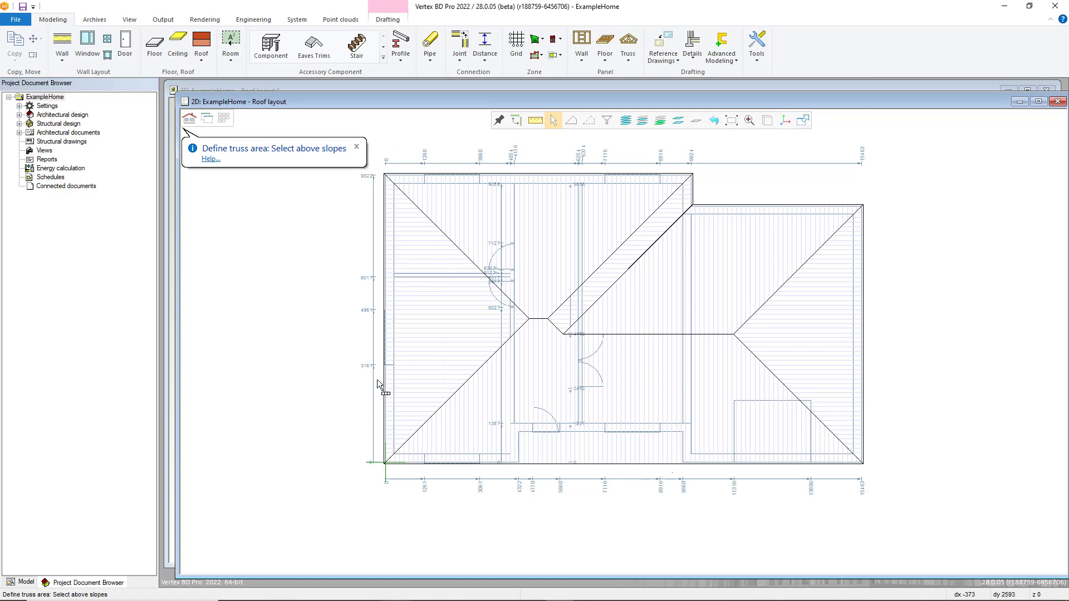
{"action": "left_click", "coordinate": [445, 281]}
{"action": "left_click", "coordinate": [542, 218]}
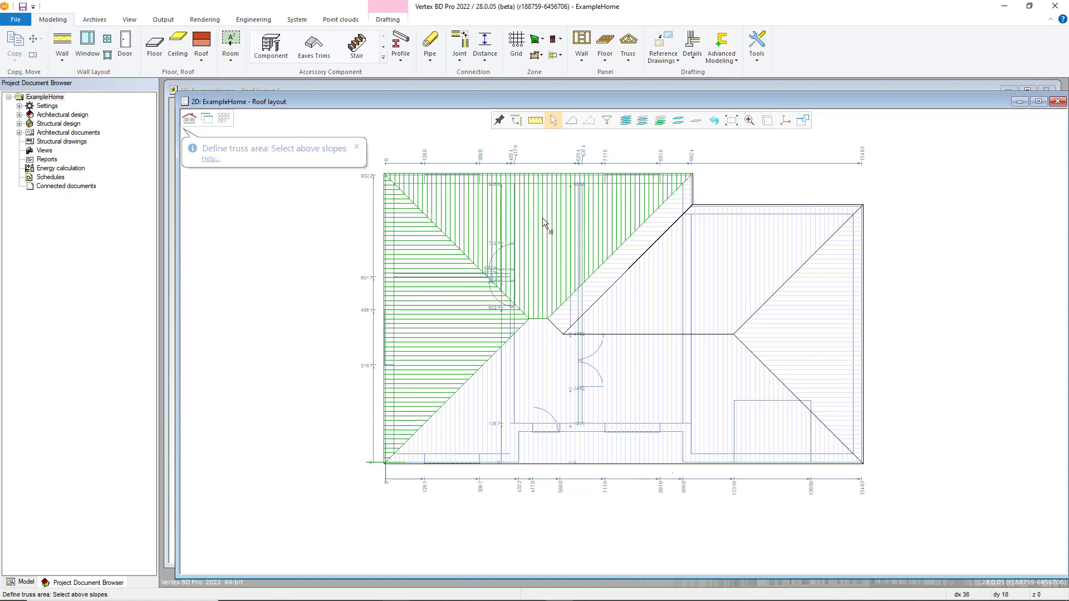
{"action": "left_click", "coordinate": [648, 256]}
{"action": "left_click", "coordinate": [635, 254]}
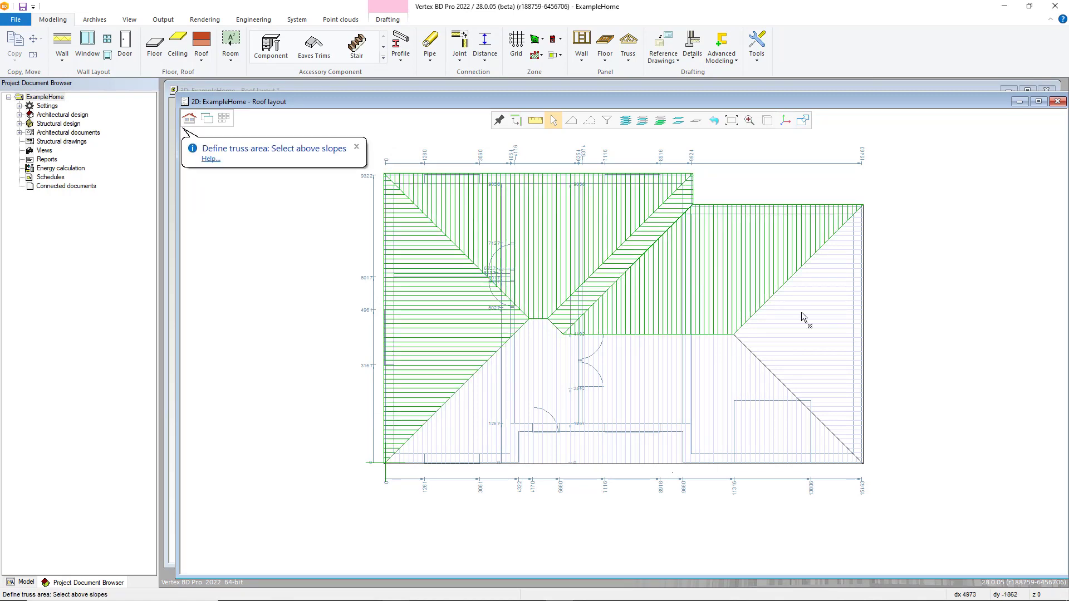
{"action": "left_click", "coordinate": [801, 311]}
{"action": "left_click", "coordinate": [722, 398]}
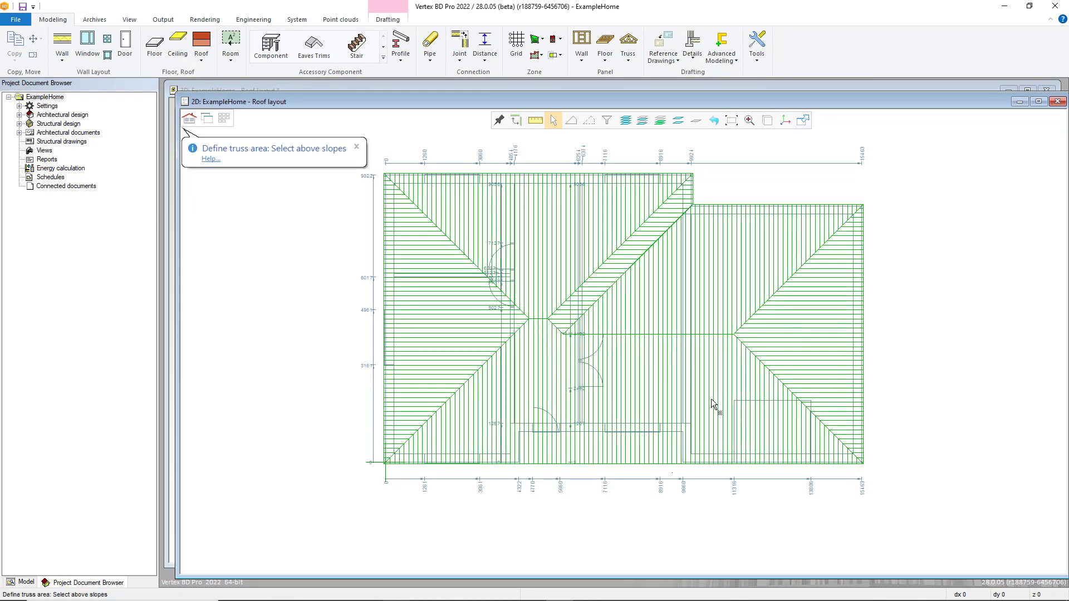
{"action": "right_click", "coordinate": [594, 301]}
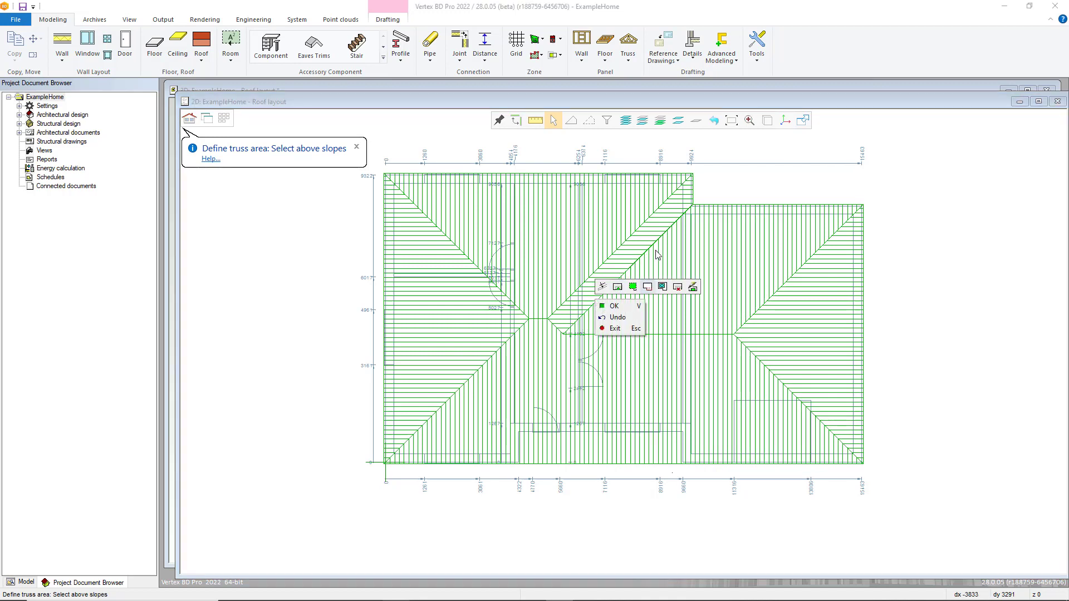
{"action": "left_click", "coordinate": [617, 306]}
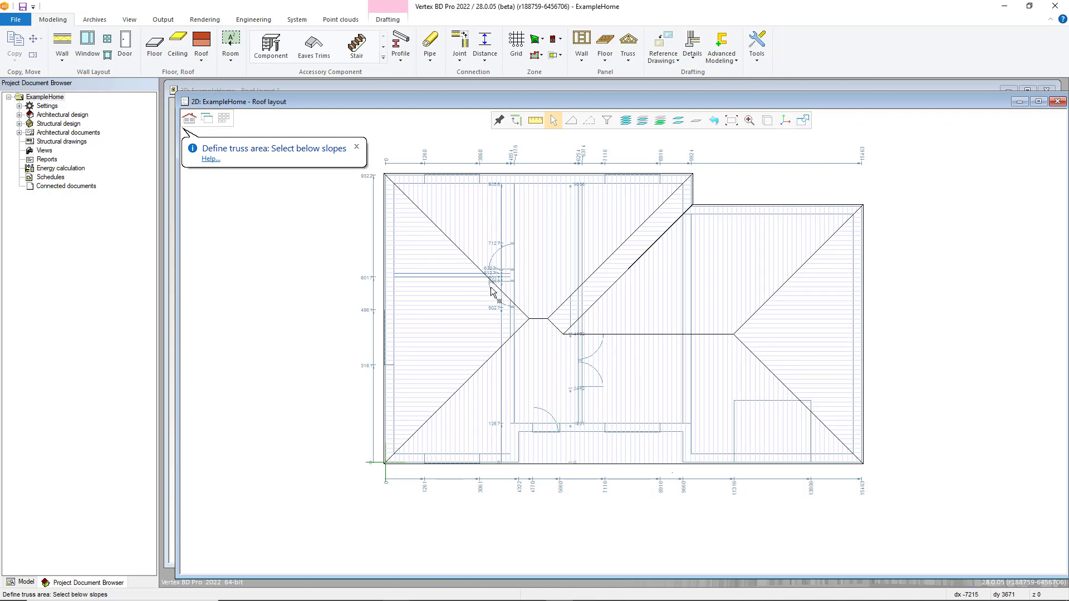
Define a limiting plane whose plate height of 5550 is read from a wall picked in 3D
{"action": "right_click", "coordinate": [411, 294]}
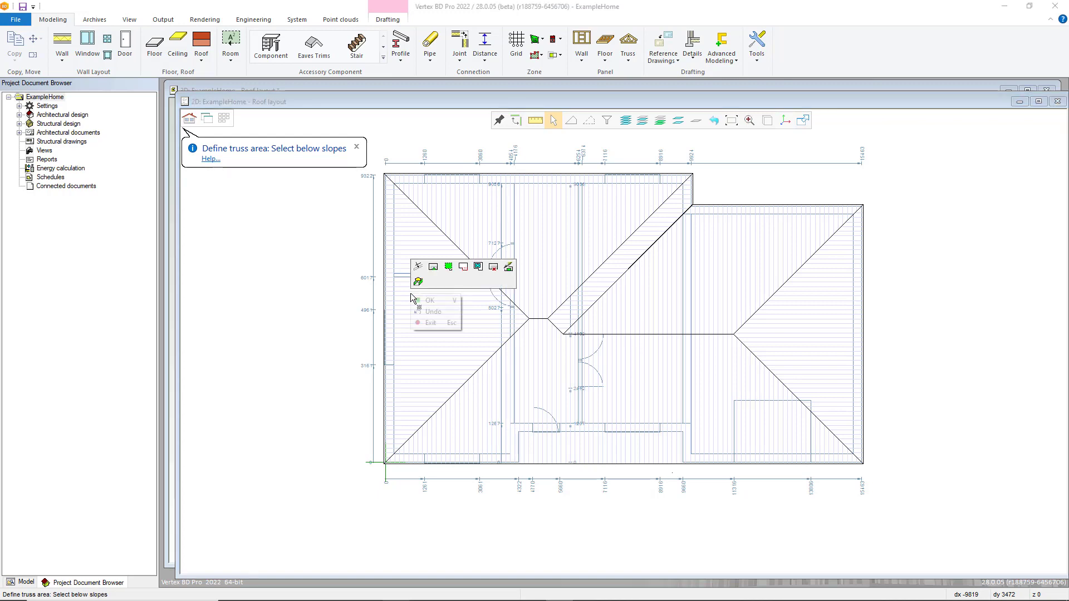
{"action": "left_click", "coordinate": [481, 268]}
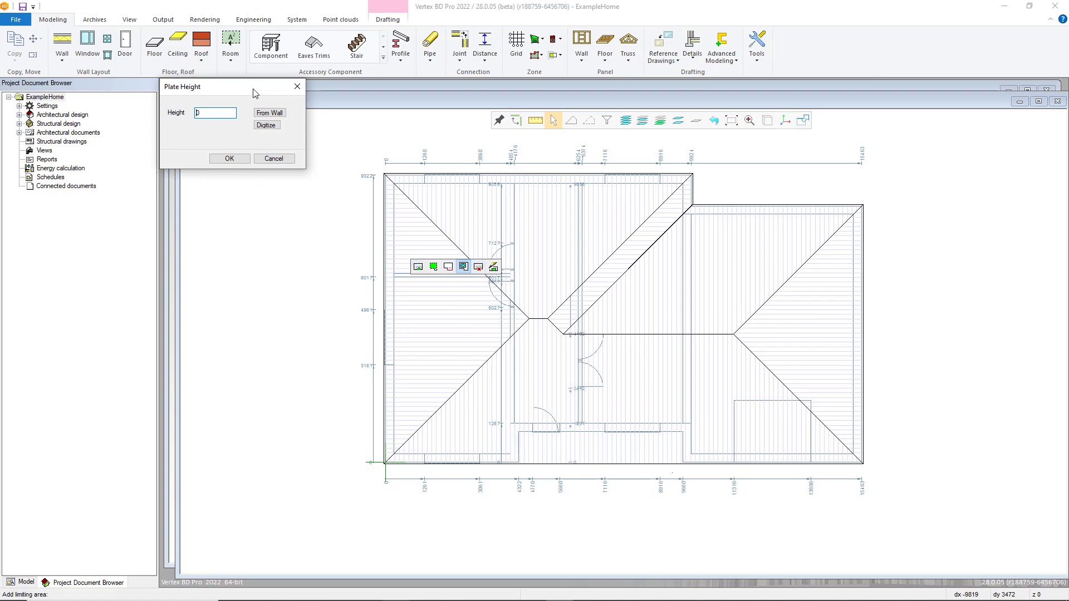
{"action": "left_click_drag", "start_coordinate": [255, 93], "coordinate": [289, 110]}
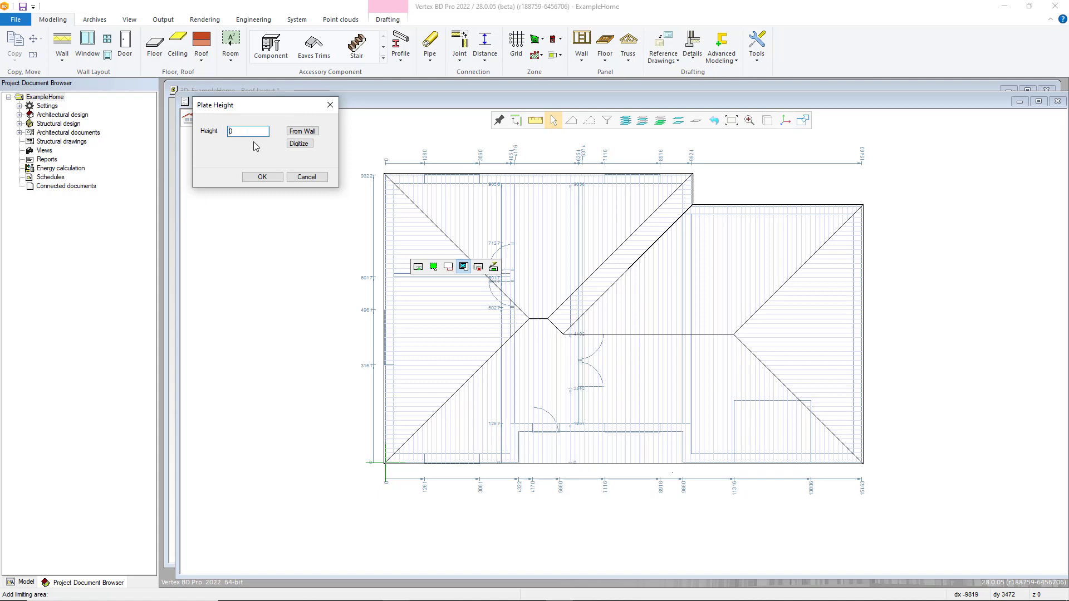
{"action": "left_click", "coordinate": [315, 137]}
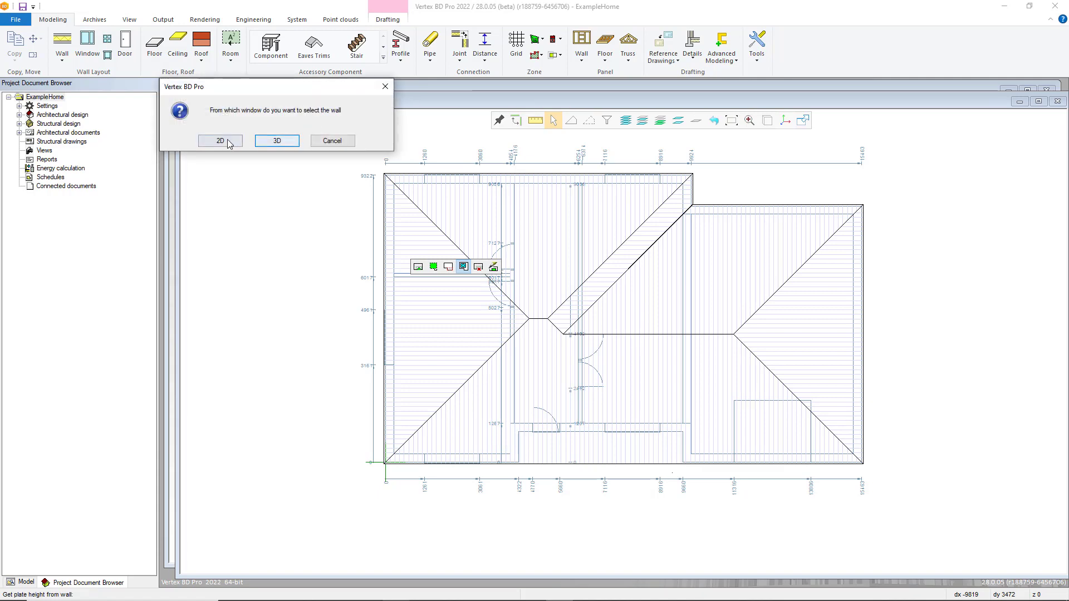
{"action": "left_click", "coordinate": [274, 141]}
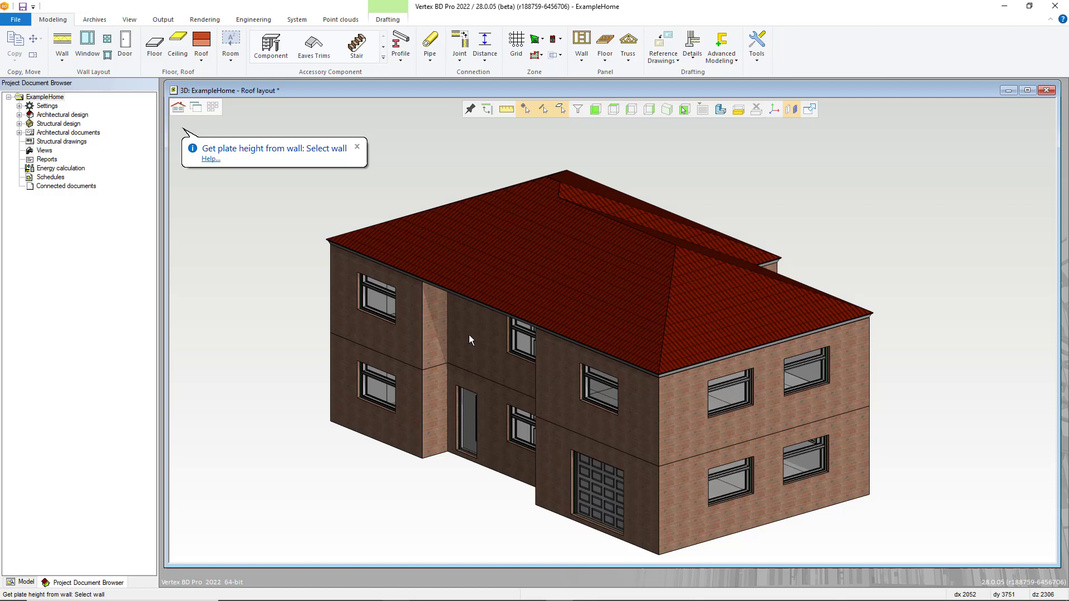
{"action": "left_click", "coordinate": [468, 335]}
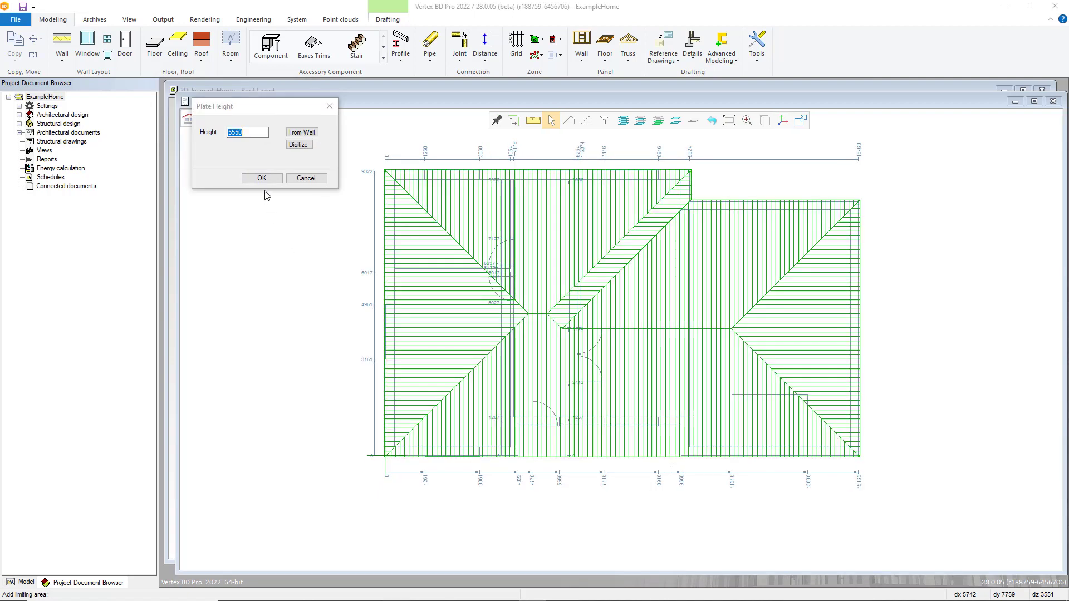
Confirm the 5550 plate height and trace all six roof-outline corners as the limiting area
{"action": "left_click", "coordinate": [261, 178]}
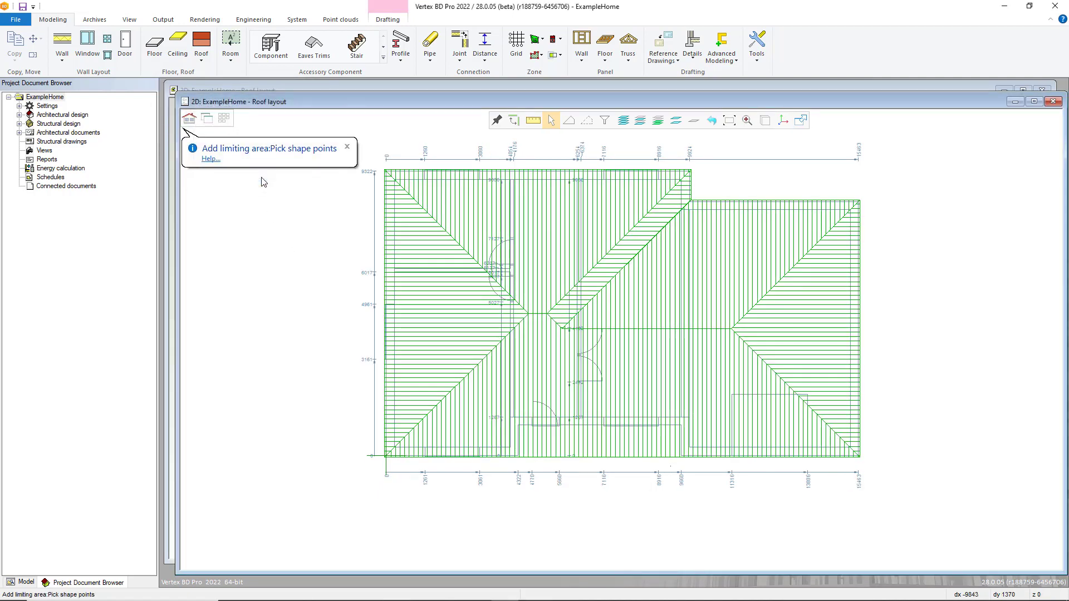
{"action": "left_click", "coordinate": [386, 170]}
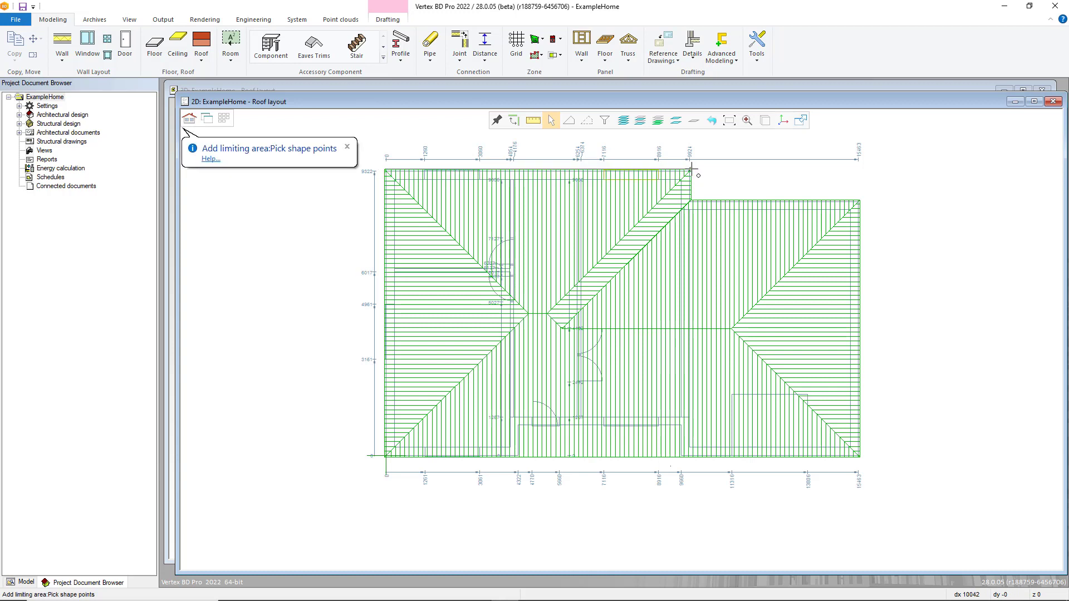
{"action": "left_click", "coordinate": [690, 168]}
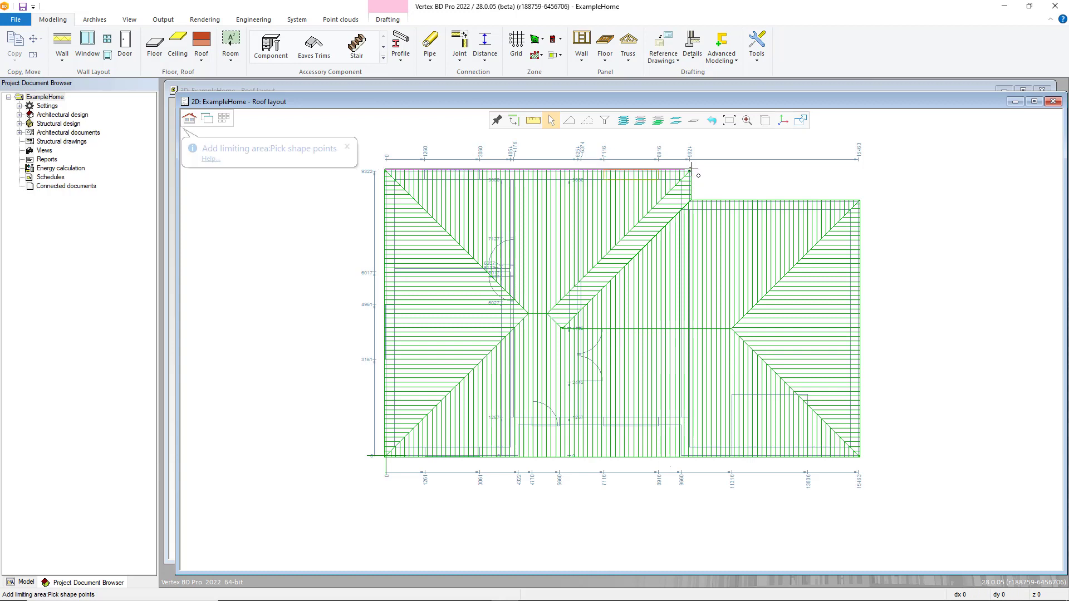
{"action": "left_click", "coordinate": [691, 199]}
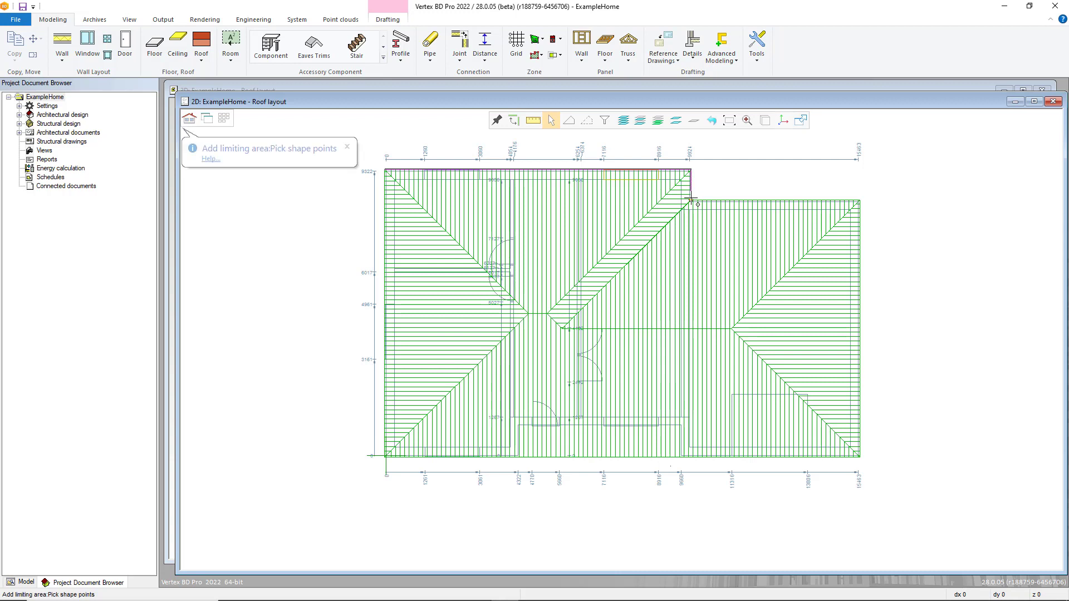
{"action": "left_click", "coordinate": [859, 199]}
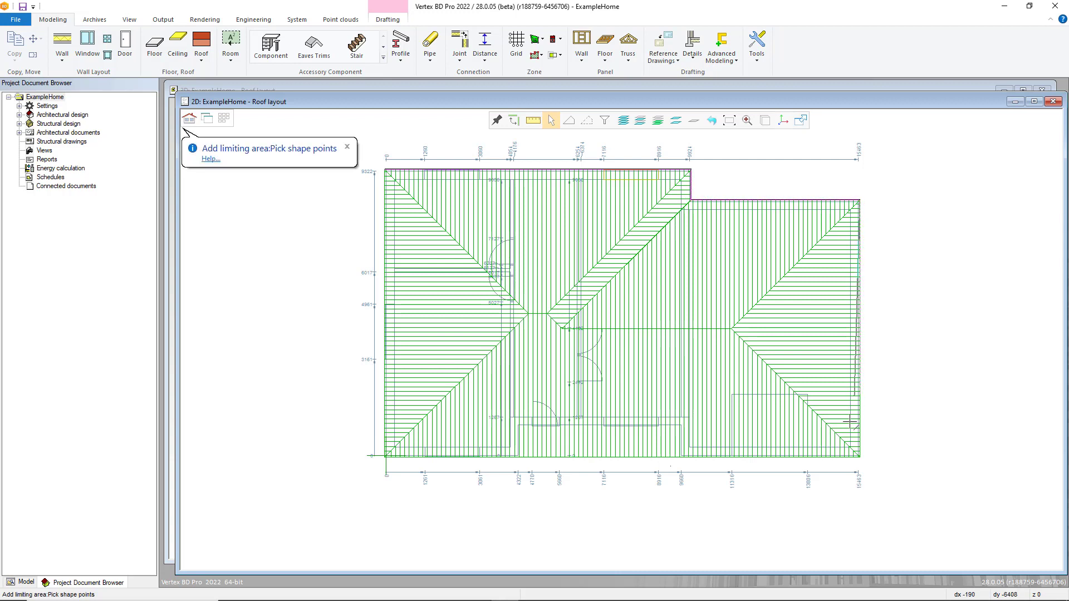
{"action": "left_click", "coordinate": [859, 455]}
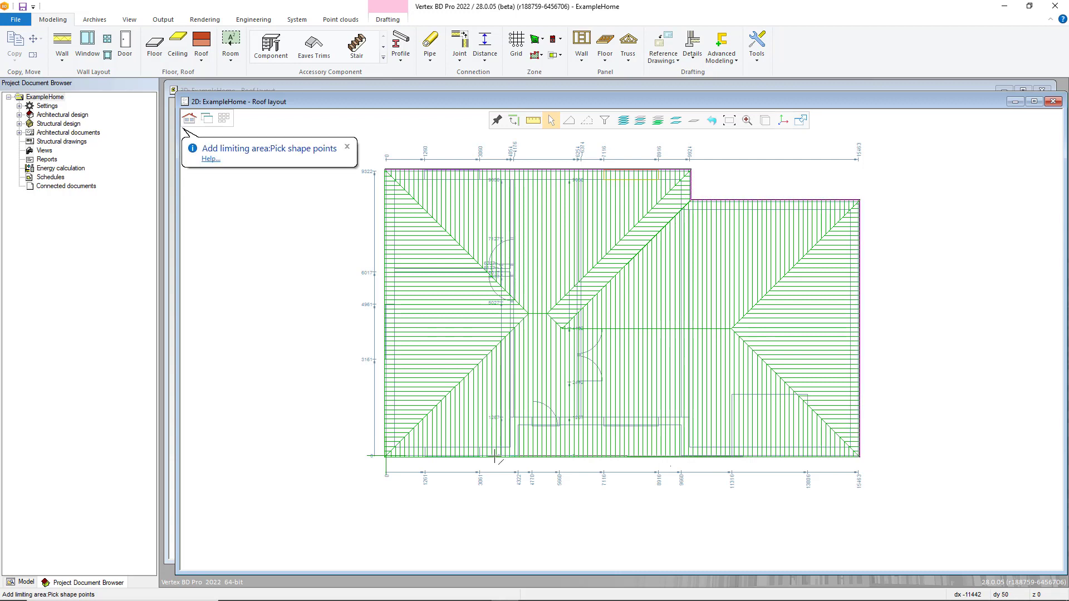
{"action": "left_click", "coordinate": [385, 457]}
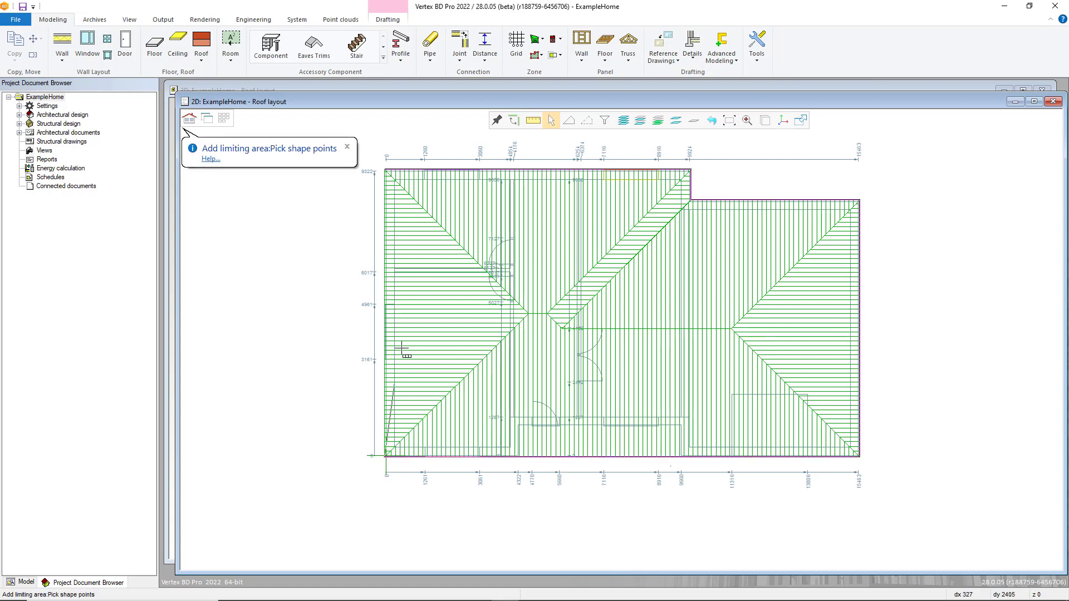
{"action": "left_click", "coordinate": [385, 171]}
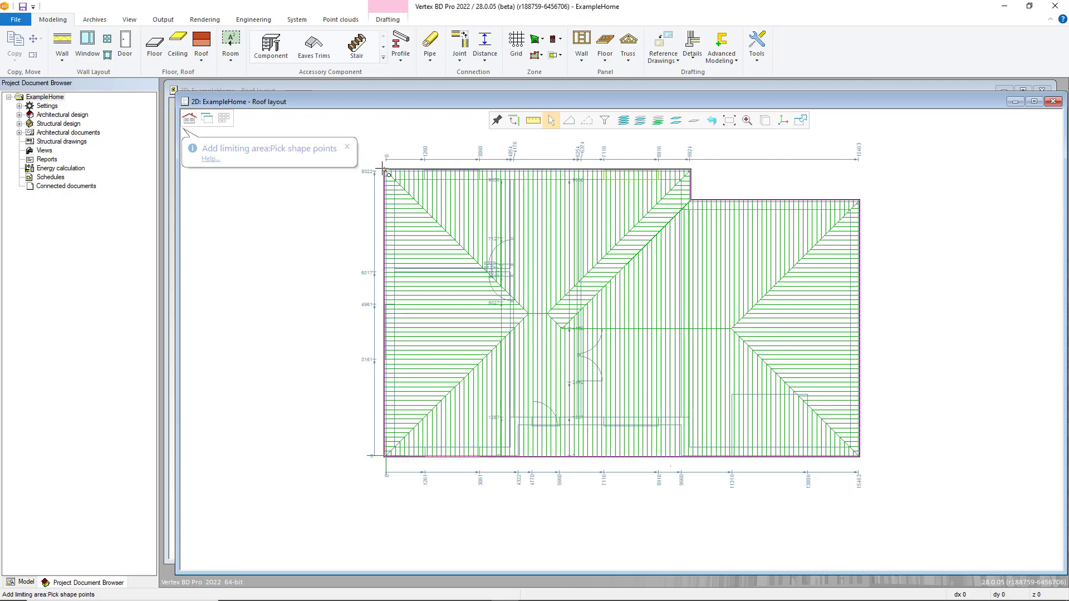
{"action": "right_click", "coordinate": [457, 189]}
{"action": "left_click", "coordinate": [476, 223]}
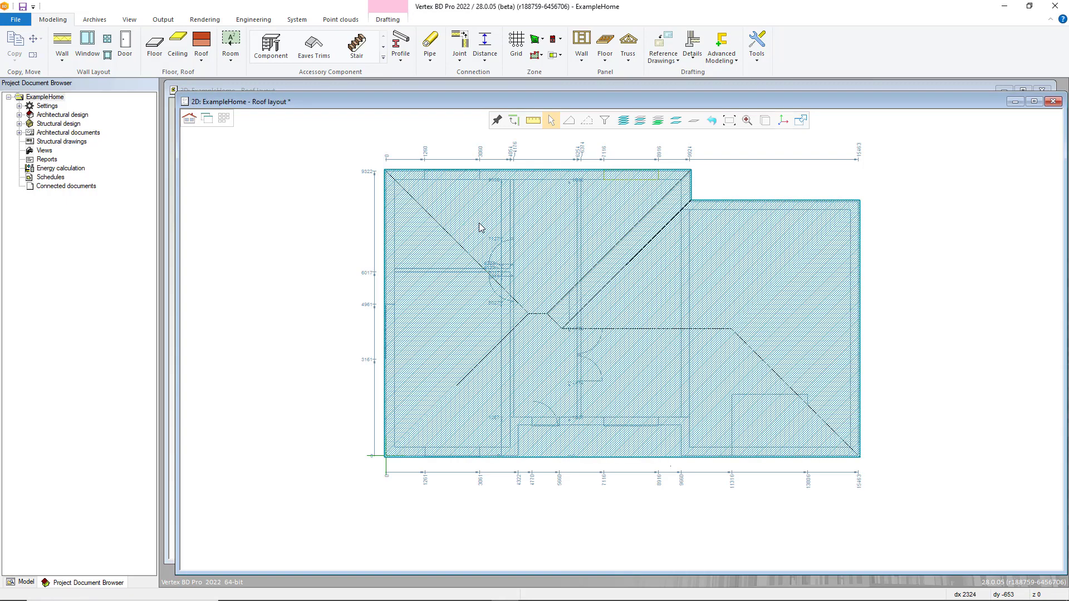
Place the truss line across the roof from its left edge to its right edge
{"action": "right_click", "coordinate": [235, 246]}
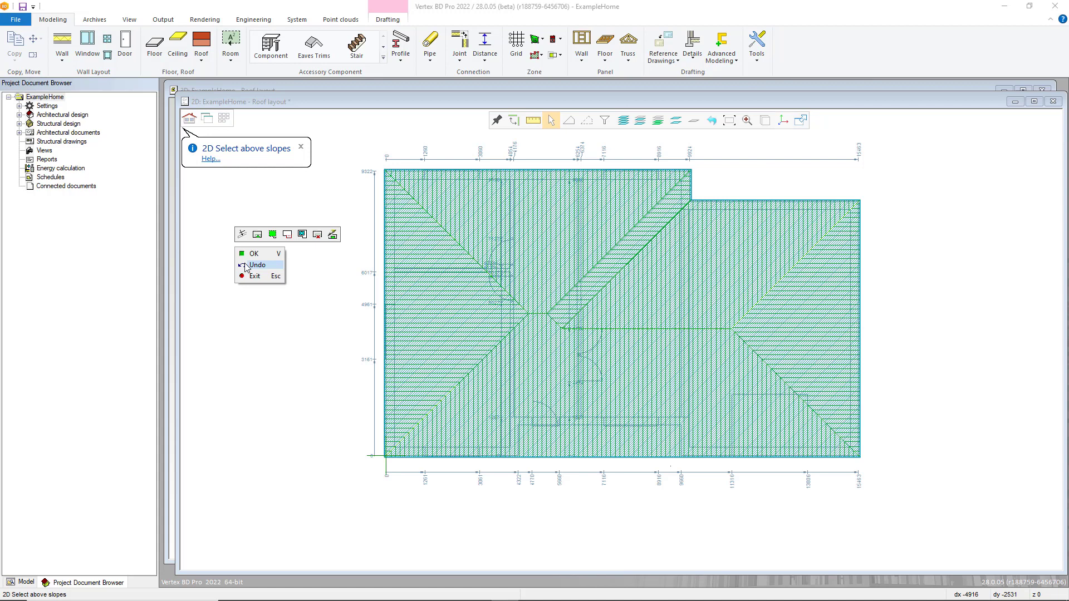
{"action": "left_click", "coordinate": [256, 265]}
{"action": "right_click", "coordinate": [539, 212]}
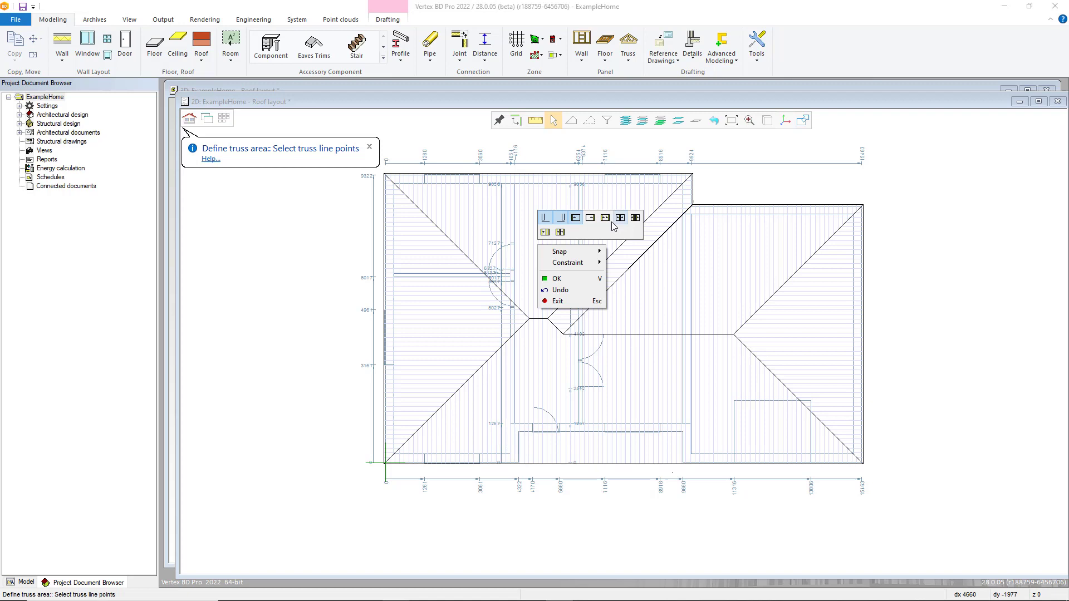
{"action": "left_click", "coordinate": [575, 281]}
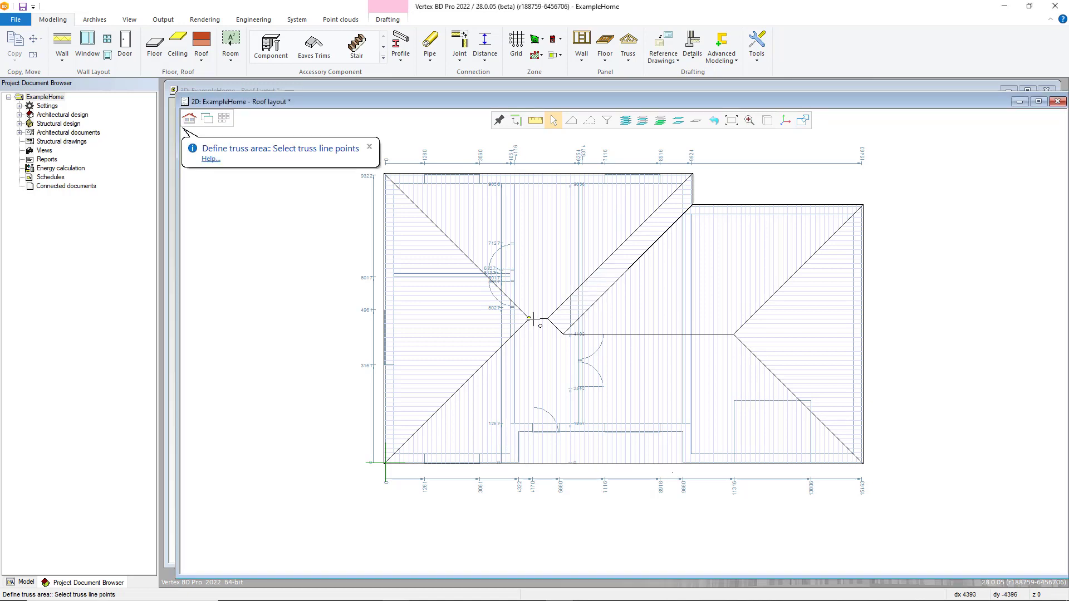
{"action": "left_click", "coordinate": [384, 319]}
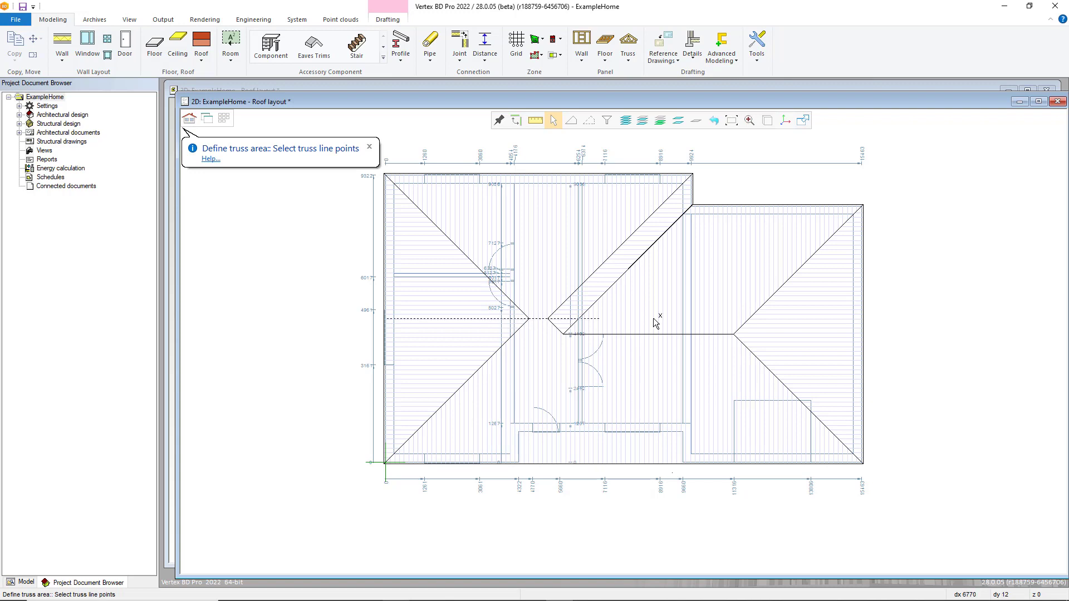
{"action": "left_click", "coordinate": [863, 321]}
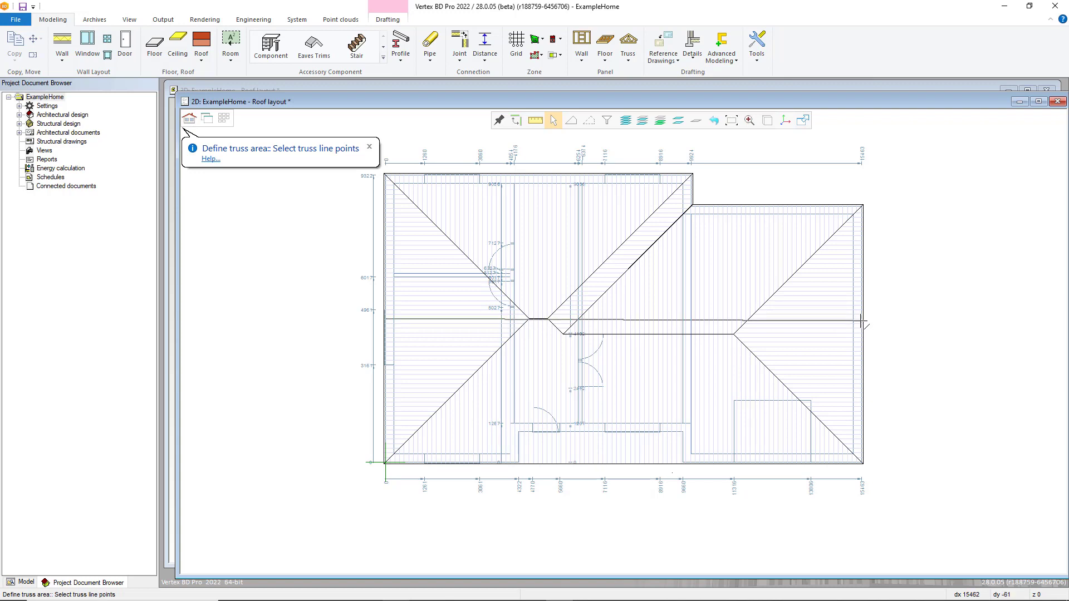
{"action": "scroll", "coordinate": [862, 321], "scroll_direction": "up", "scroll_amount": 3}
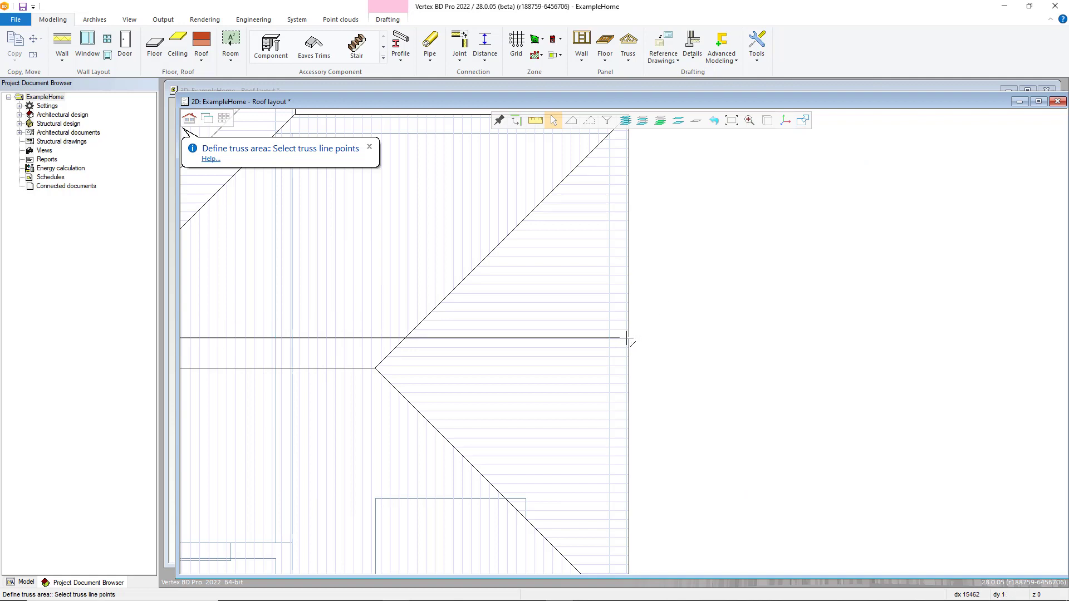
{"action": "left_click", "coordinate": [625, 337]}
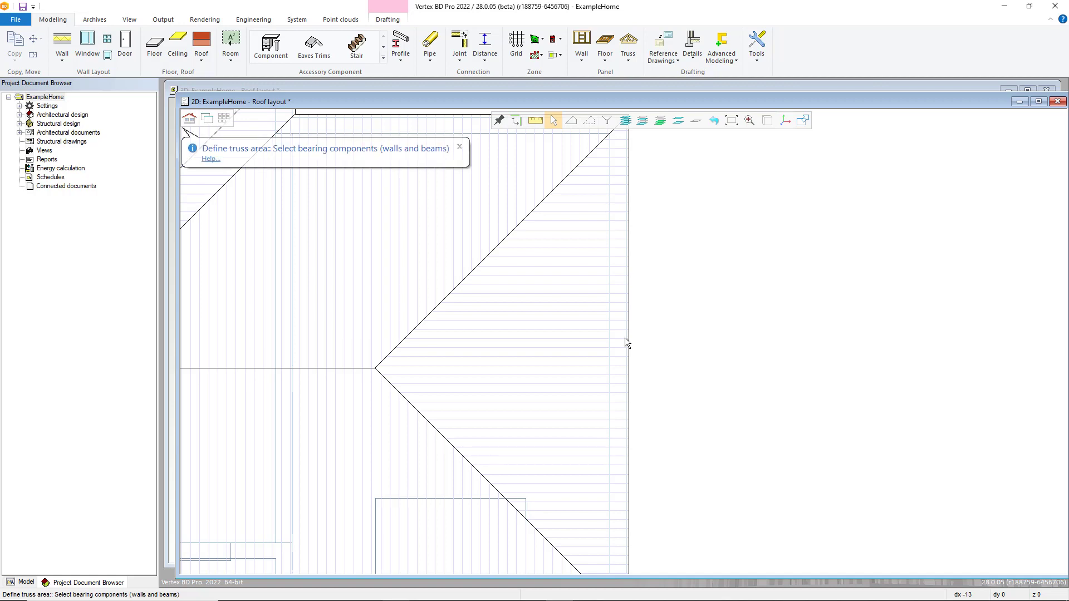
Accept the bearing walls and beams so truss lines with markers fill the roof
{"action": "scroll", "coordinate": [624, 338], "scroll_direction": "down", "scroll_amount": 5}
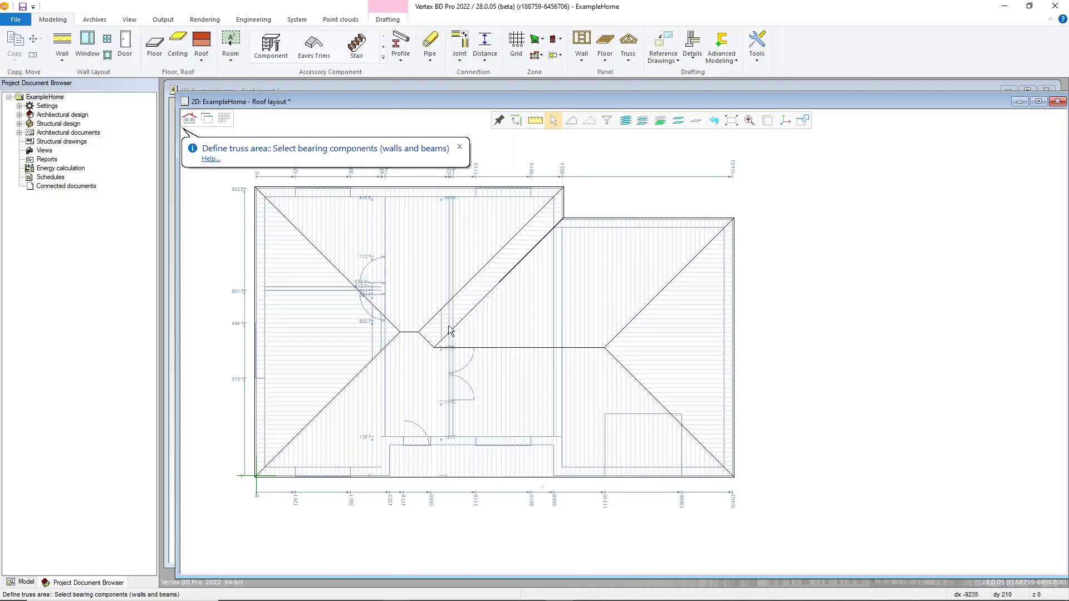
{"action": "right_click", "coordinate": [448, 328]}
{"action": "left_click", "coordinate": [468, 333]}
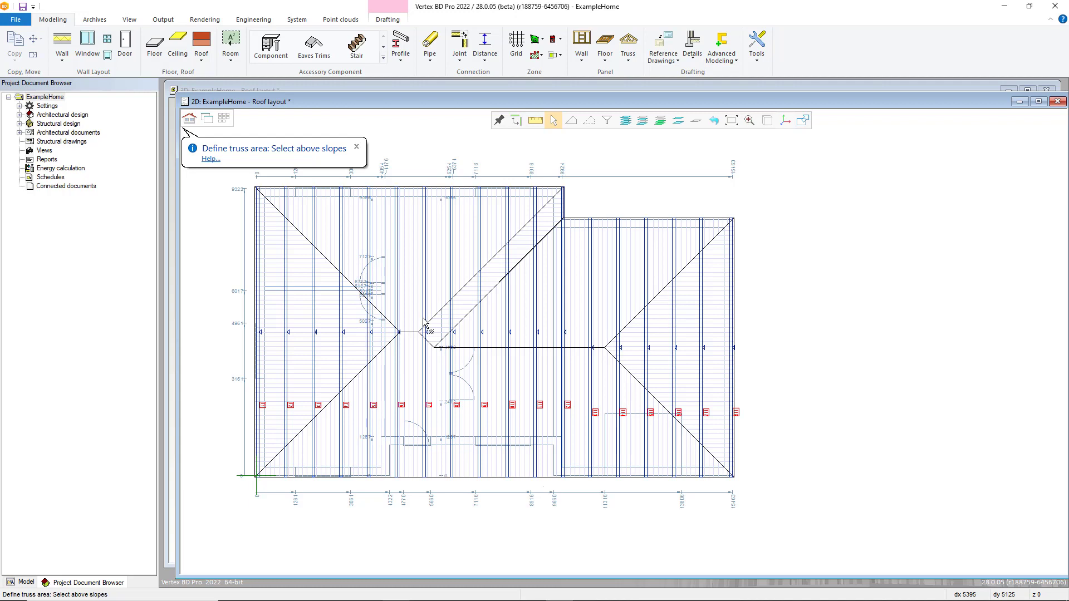
Add a Terminal Hip to the roof truss area at the right hip eave
{"action": "left_click", "coordinate": [628, 43]}
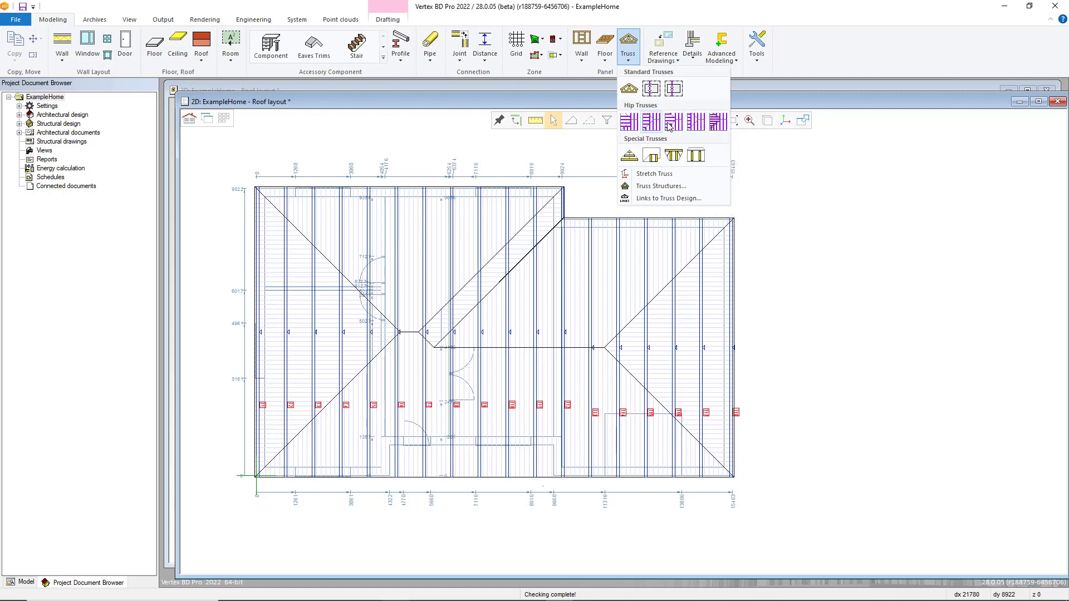
{"action": "left_click", "coordinate": [685, 125]}
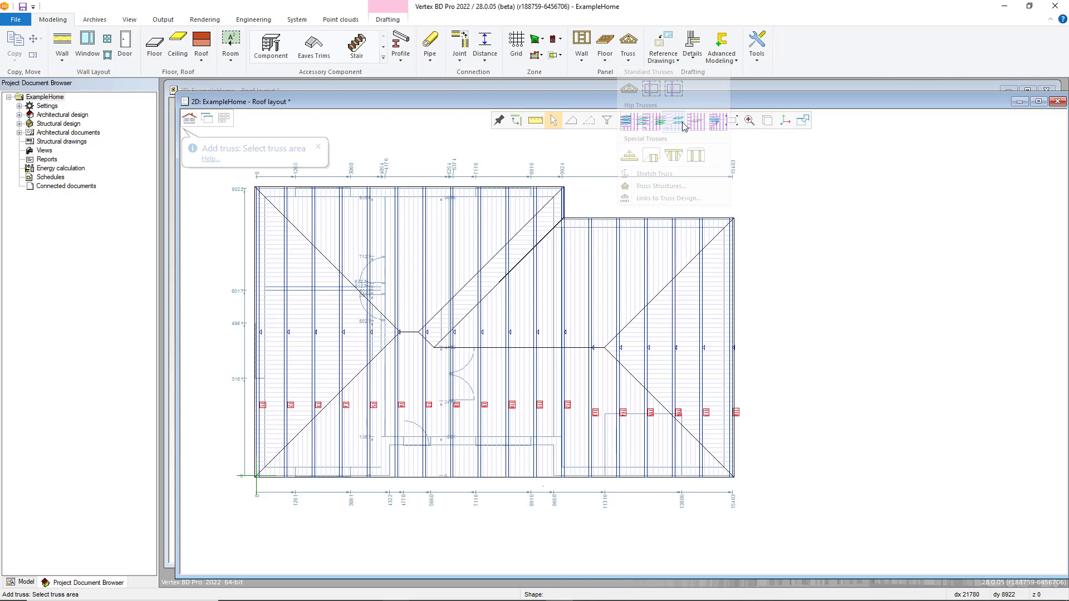
{"action": "left_click", "coordinate": [617, 332]}
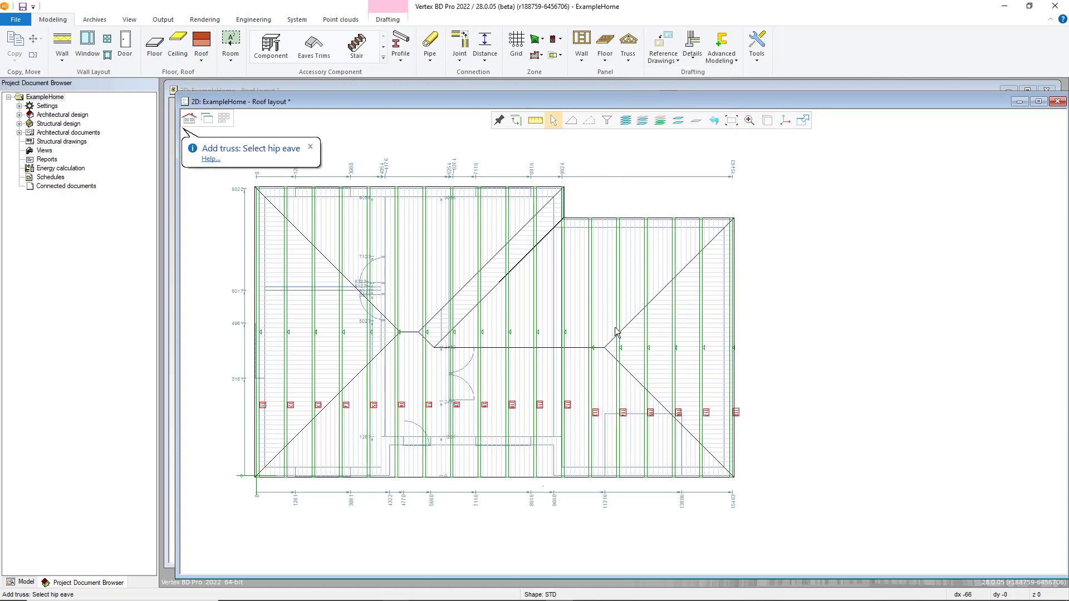
{"action": "left_click", "coordinate": [710, 349]}
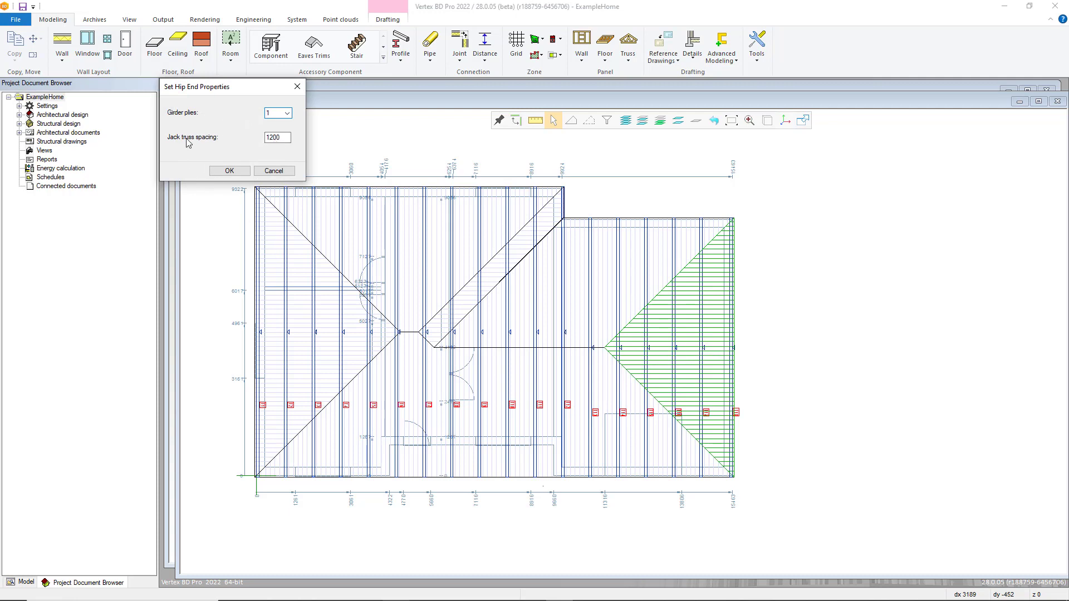
Change the hip-end jack truss spacing from 1200 to 900 and confirm
{"action": "double_click", "coordinate": [278, 137]}
{"action": "type", "text": "900"}
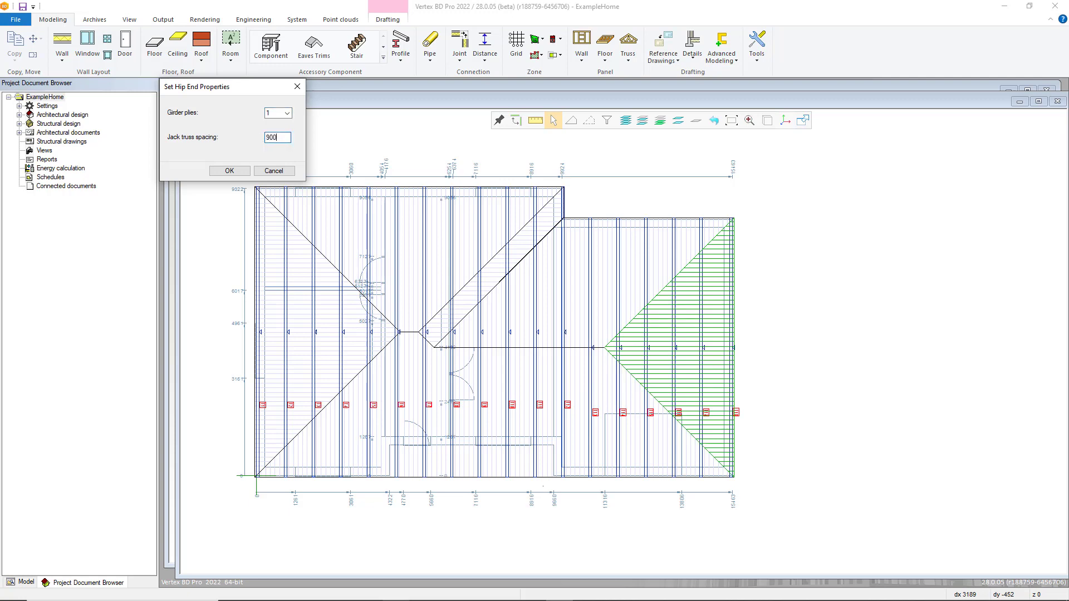
{"action": "left_click", "coordinate": [227, 173]}
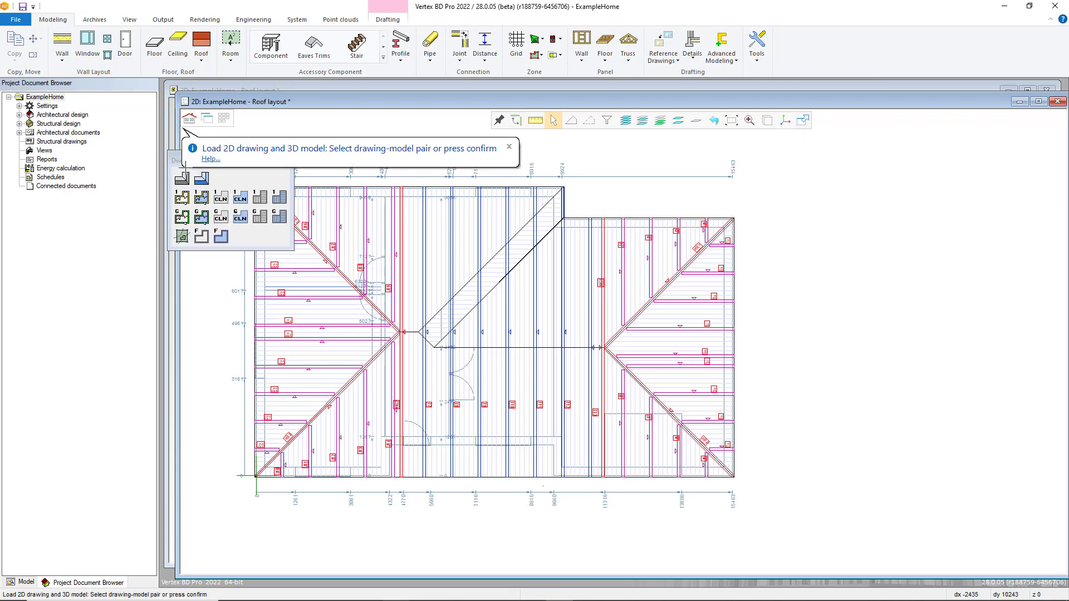
Load the Roof framing drawing and add truss T13 next to hip girder HG1 and T12
{"action": "left_click", "coordinate": [199, 180]}
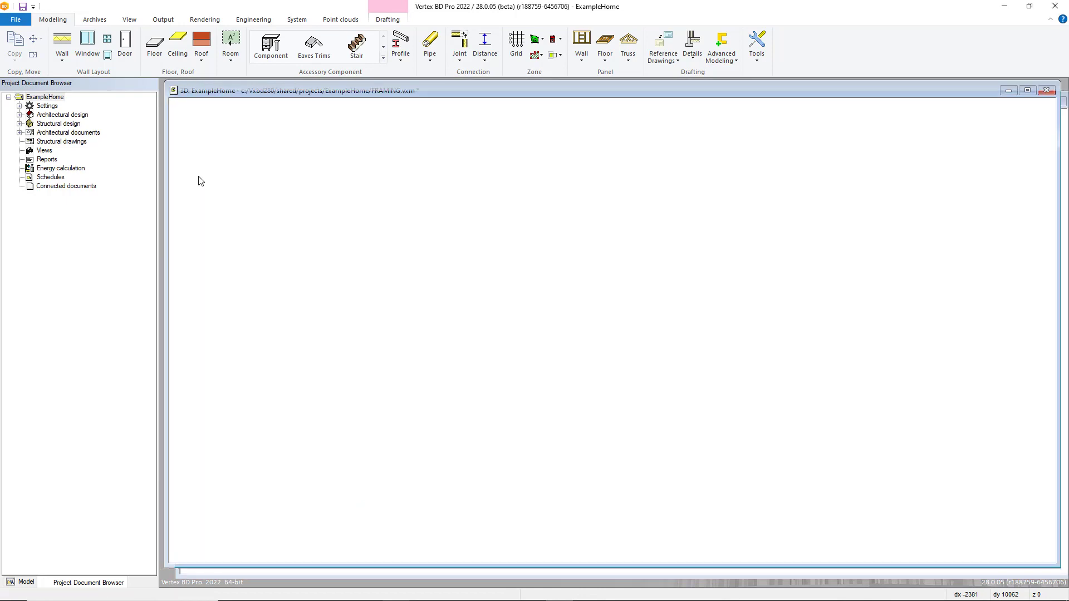
{"action": "right_click", "coordinate": [783, 255]}
{"action": "left_click", "coordinate": [764, 293]}
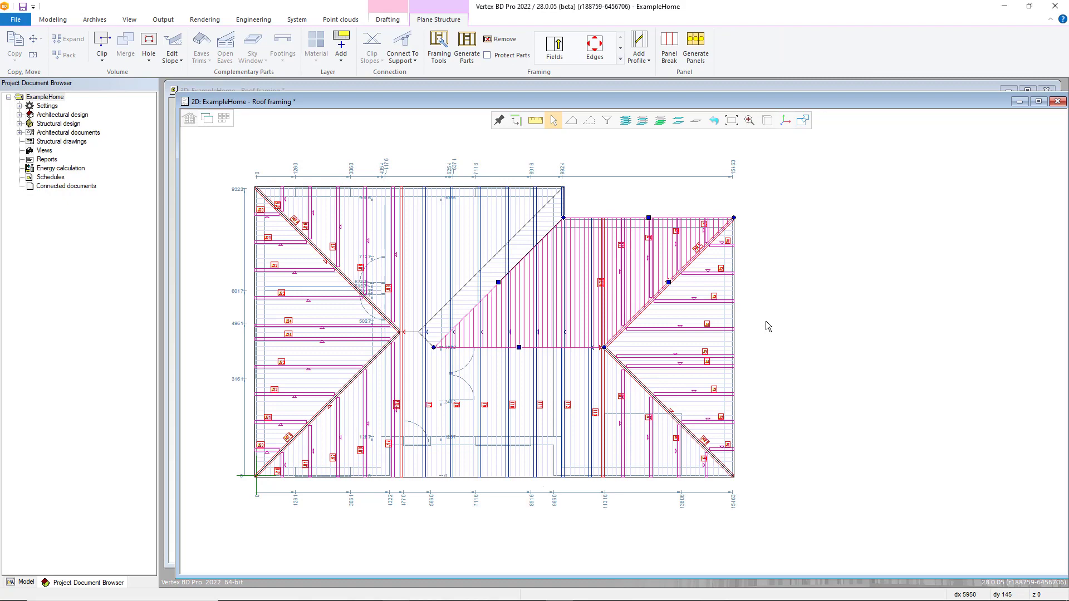
{"action": "scroll", "coordinate": [669, 333], "scroll_direction": "up", "scroll_amount": 3}
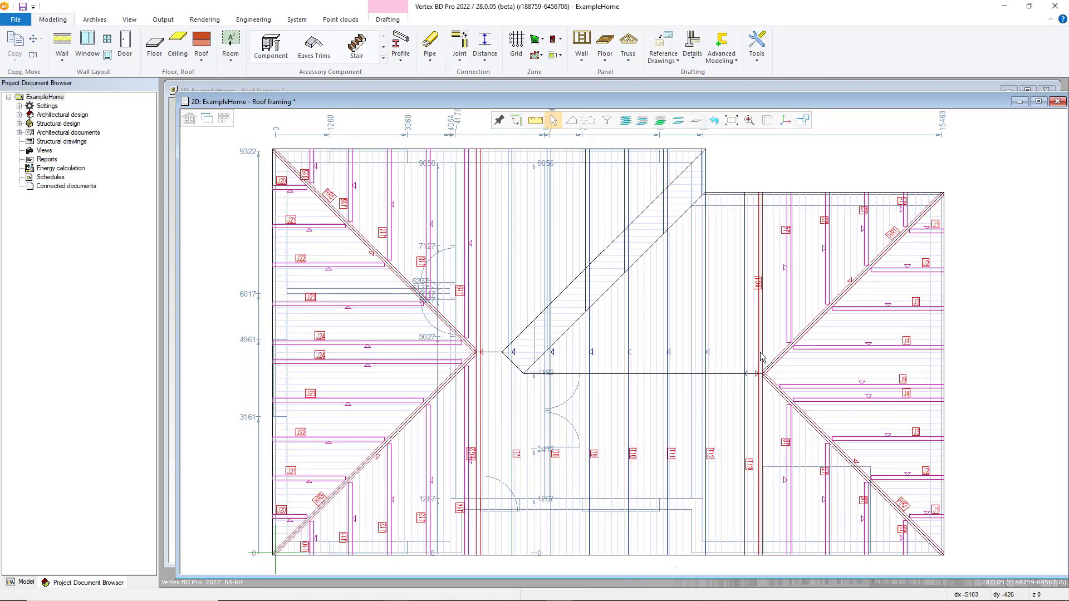
{"action": "left_click", "coordinate": [758, 362]}
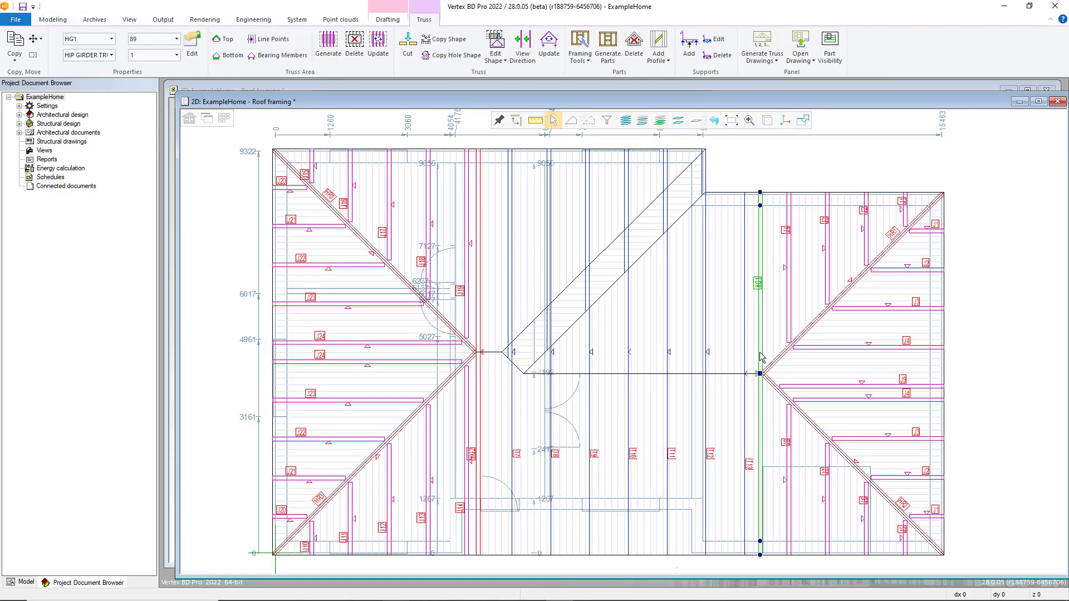
{"action": "left_click", "coordinate": [709, 454]}
{"action": "left_click", "coordinate": [750, 466]}
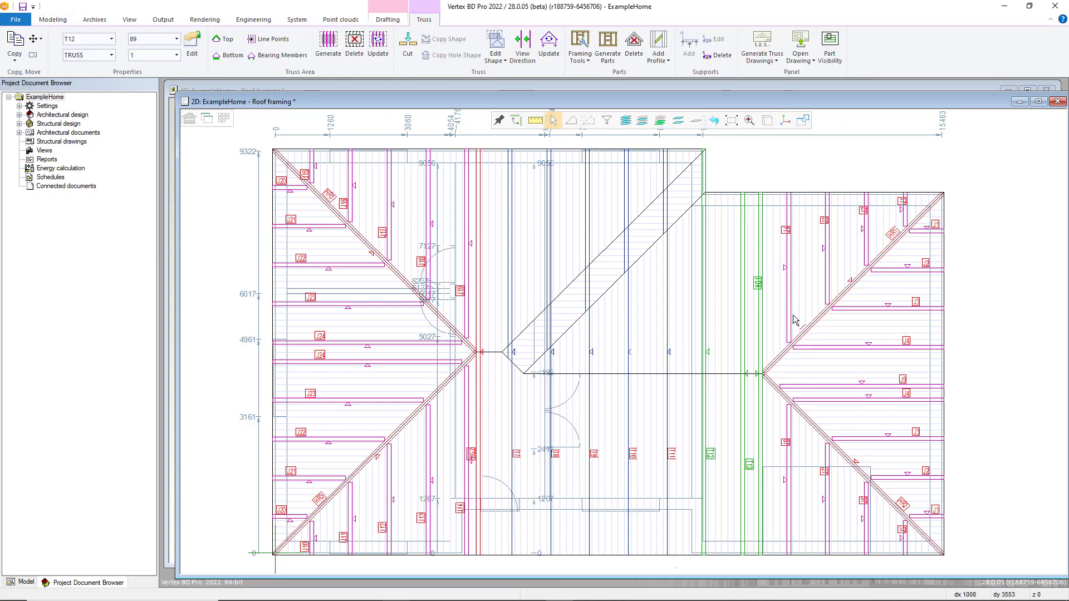
{"action": "left_click", "coordinate": [576, 58]}
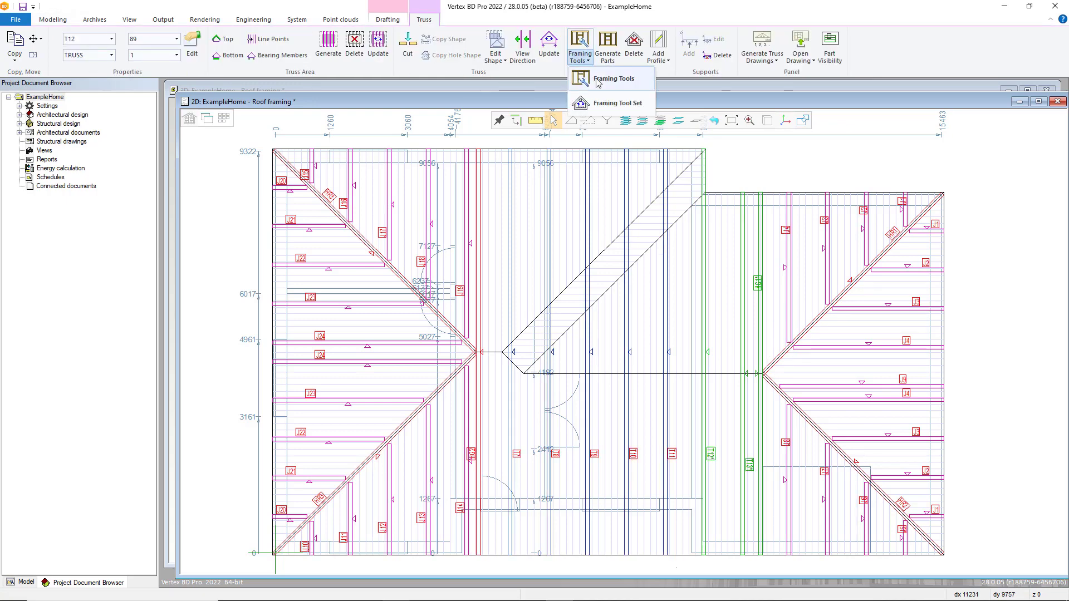
Apply the Generated truss template with C89 profiles, reviewing its Rules, Rules (2), Spacing and Accessories tabs
{"action": "left_click", "coordinate": [595, 80]}
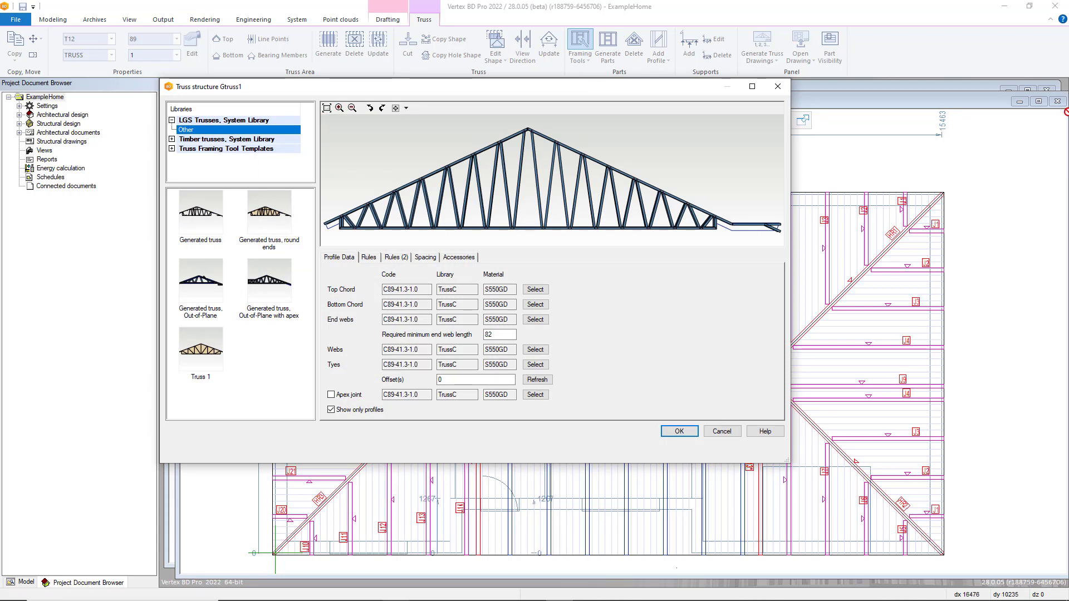
{"action": "left_click", "coordinate": [200, 217]}
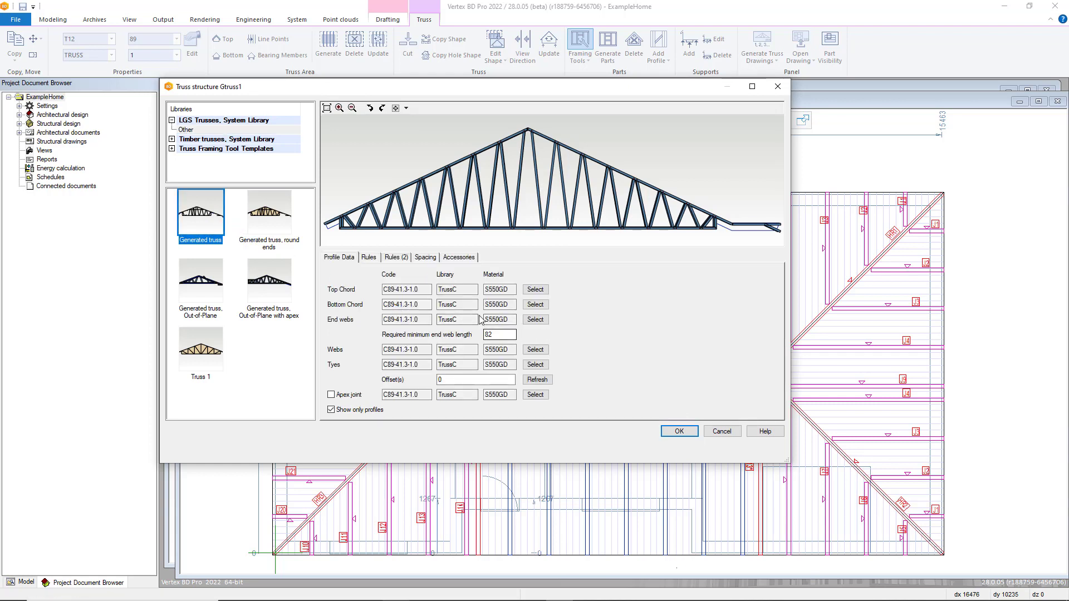
{"action": "left_click", "coordinate": [369, 258]}
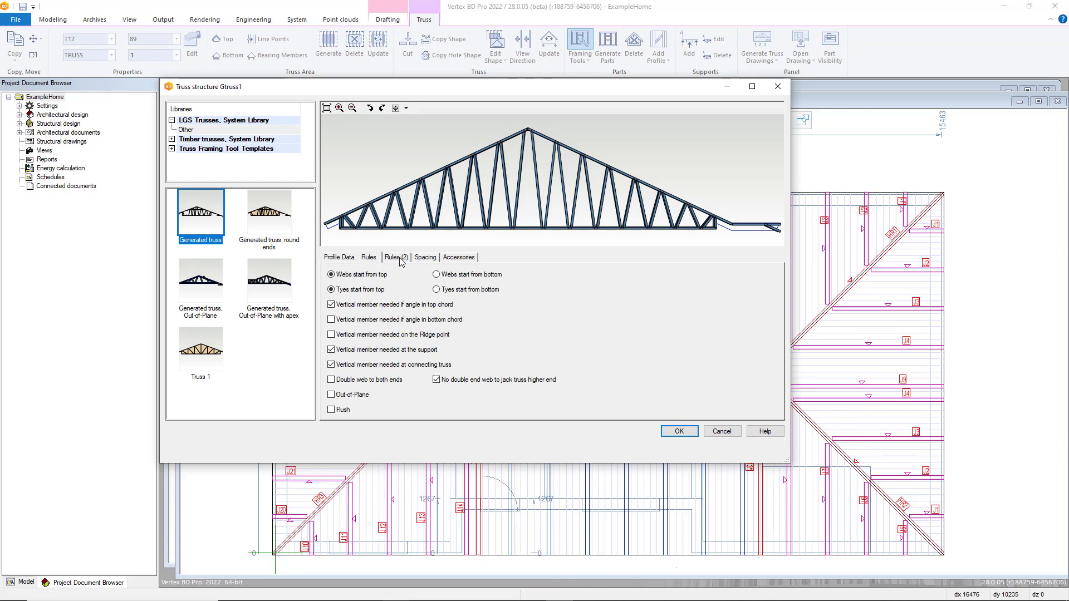
{"action": "left_click", "coordinate": [397, 258]}
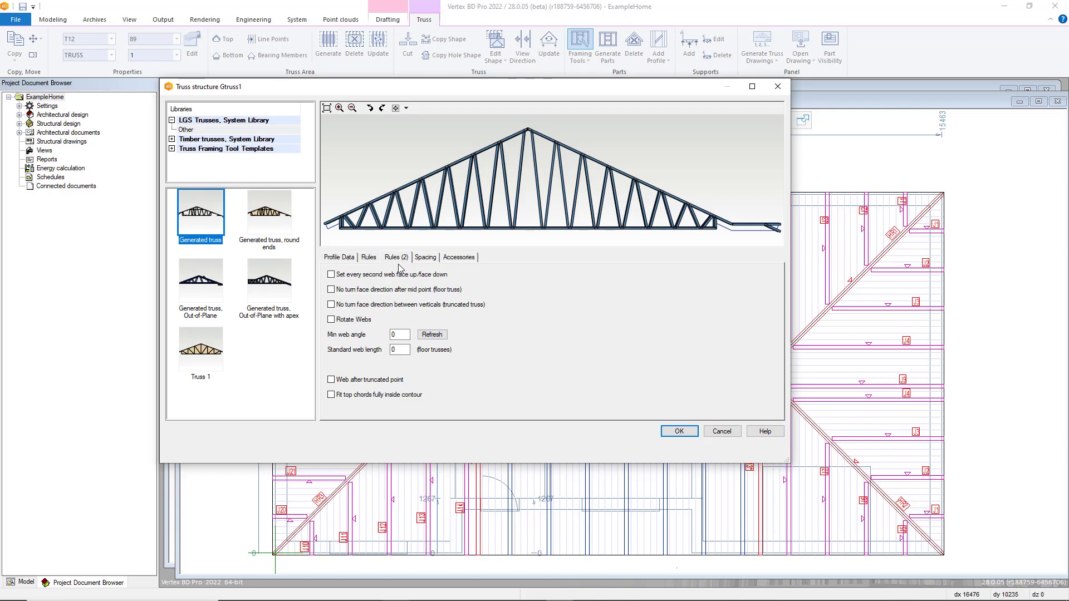
{"action": "left_click", "coordinate": [430, 259]}
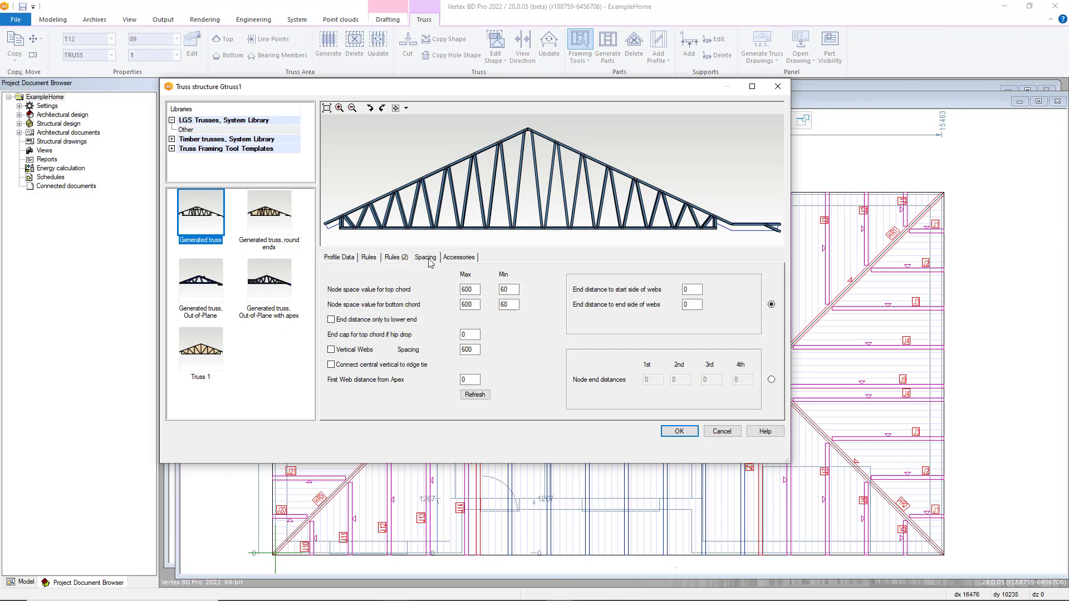
{"action": "left_click", "coordinate": [460, 257]}
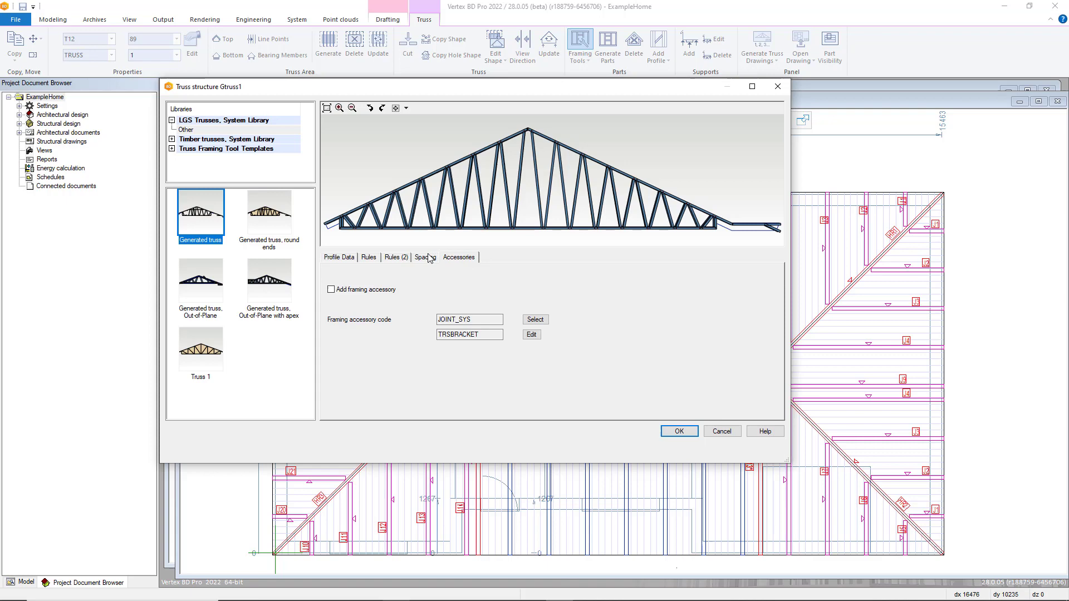
{"action": "left_click", "coordinate": [337, 257]}
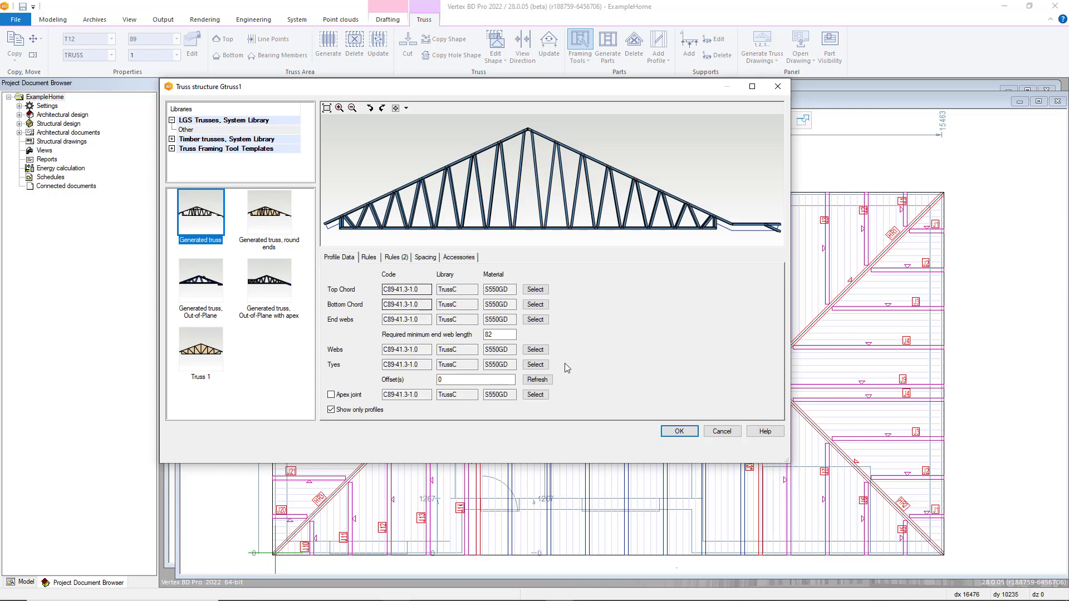
Generate the steel parts for trusses T12, T13 and HG1, then display the roofed house in 3D
{"action": "left_click", "coordinate": [679, 431]}
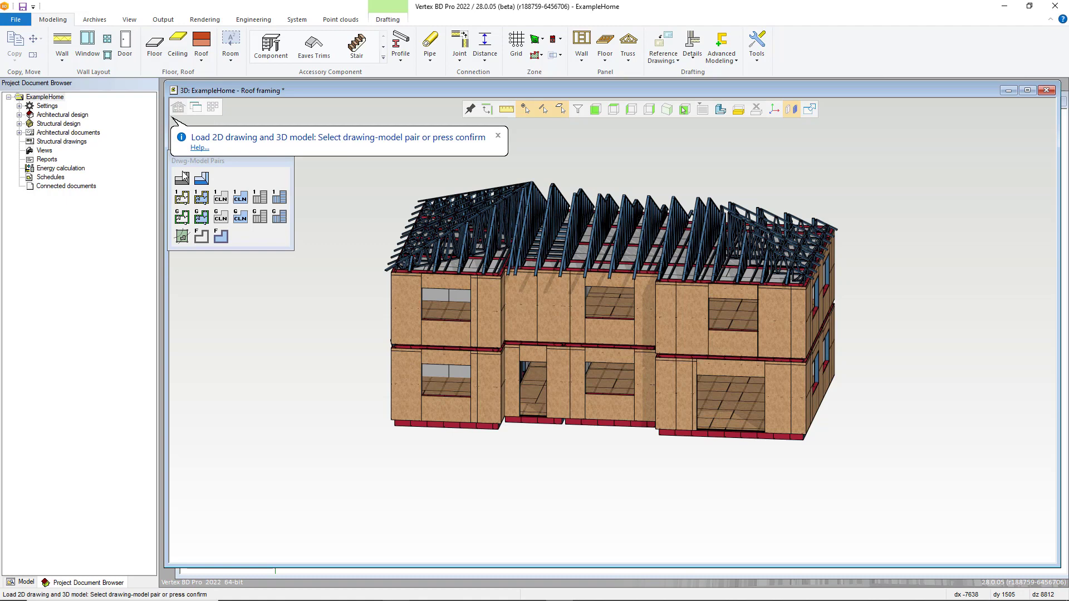
{"action": "left_click", "coordinate": [178, 106]}
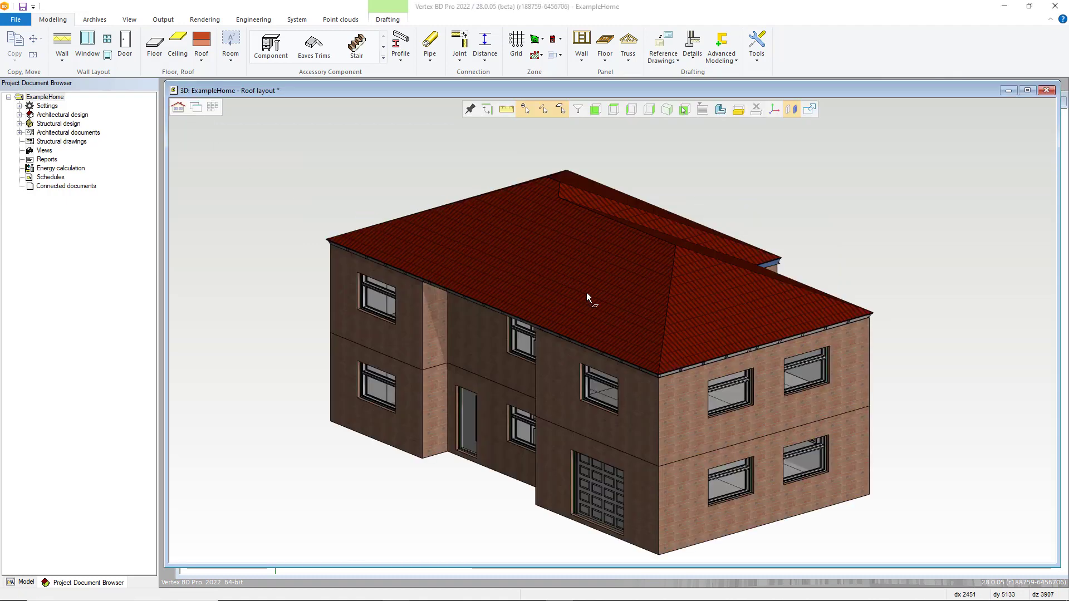